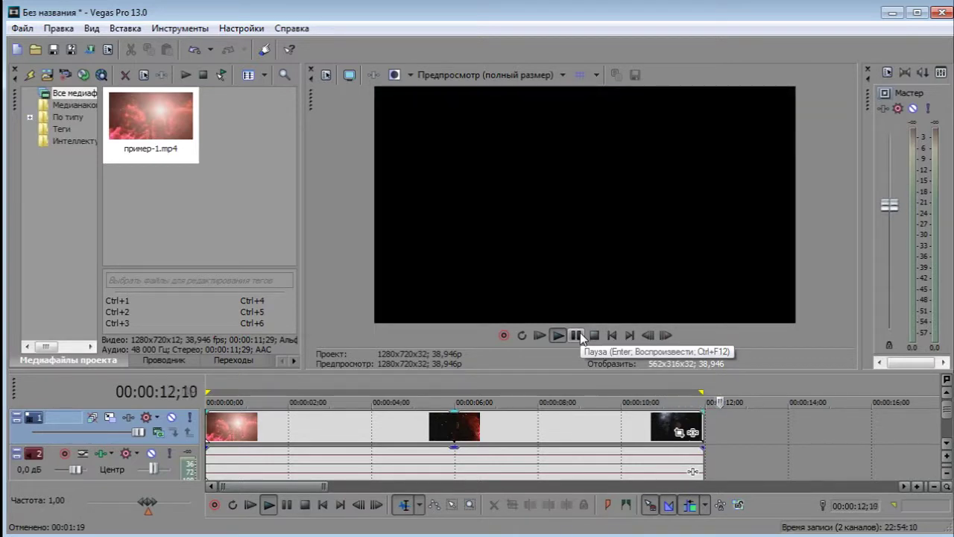
Stop the playback, select the video clip and place the cursor near 00:00:02;25
{"action": "left_click", "coordinate": [578, 335]}
{"action": "left_click", "coordinate": [593, 335]}
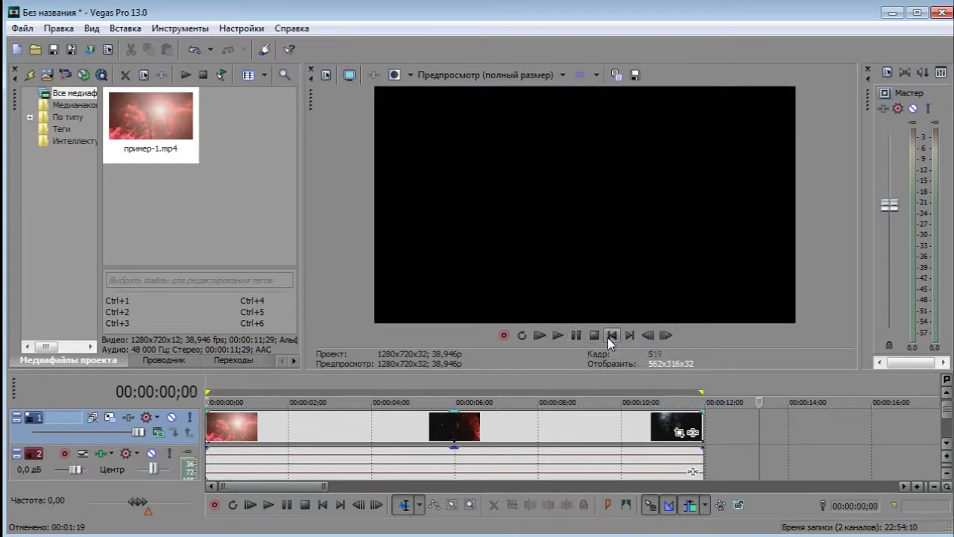
{"action": "left_click", "coordinate": [314, 422]}
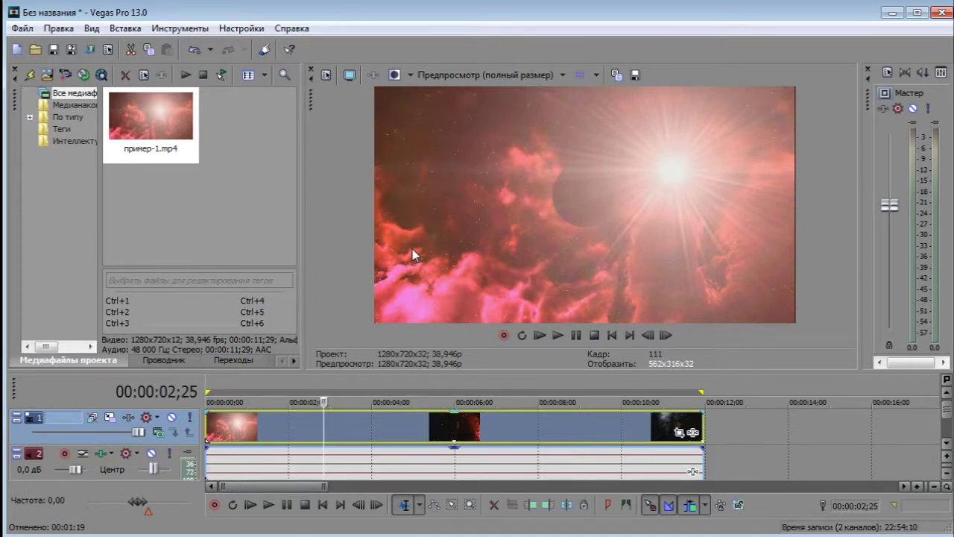
Step frame by frame back and forth around the cursor to examine the clip's individual frames, stopping at 00:00:02;26
{"action": "key", "text": "Left"}
{"action": "key", "text": "Left"}
{"action": "key", "text": "Left"}
{"action": "key", "text": "Left"}
{"action": "key", "text": "Left"}
{"action": "key", "text": "Left"}
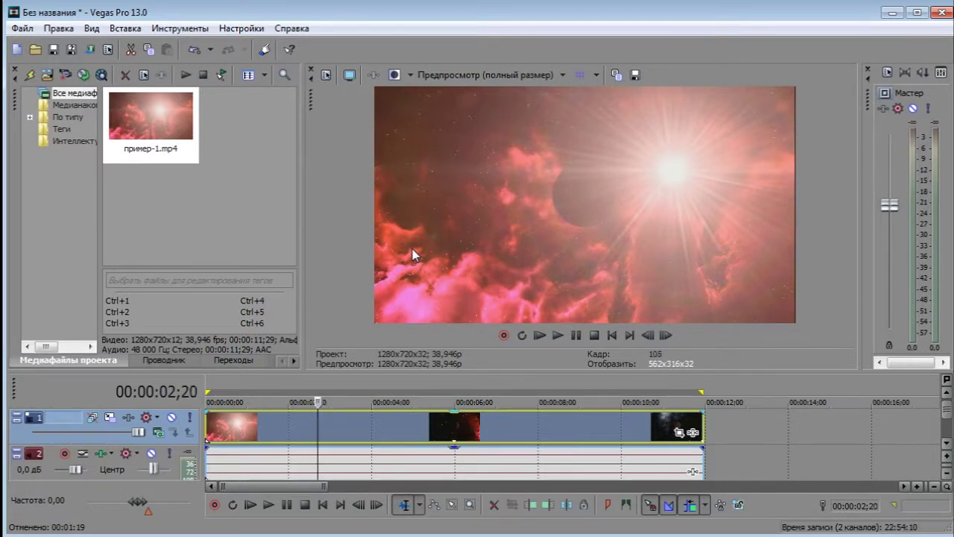
{"action": "key", "text": "Right"}
{"action": "key", "text": "Right"}
{"action": "key", "text": "Right"}
{"action": "key", "text": "Right"}
{"action": "key", "text": "Right"}
{"action": "key", "text": "Right"}
{"action": "key", "text": "Right"}
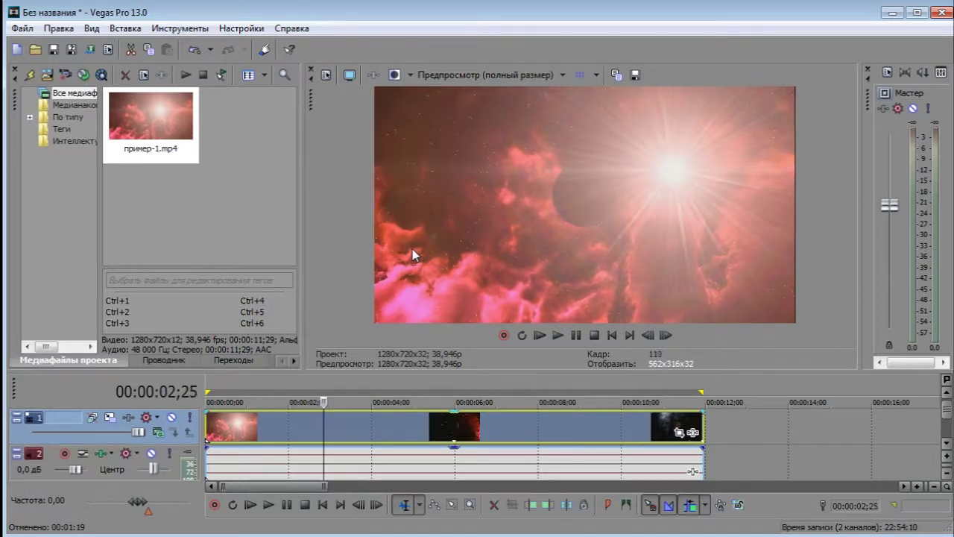
{"action": "key", "text": "Left"}
{"action": "key", "text": "Left"}
{"action": "key", "text": "Left"}
{"action": "key", "text": "Left"}
{"action": "key", "text": "Left"}
{"action": "key", "text": "Left"}
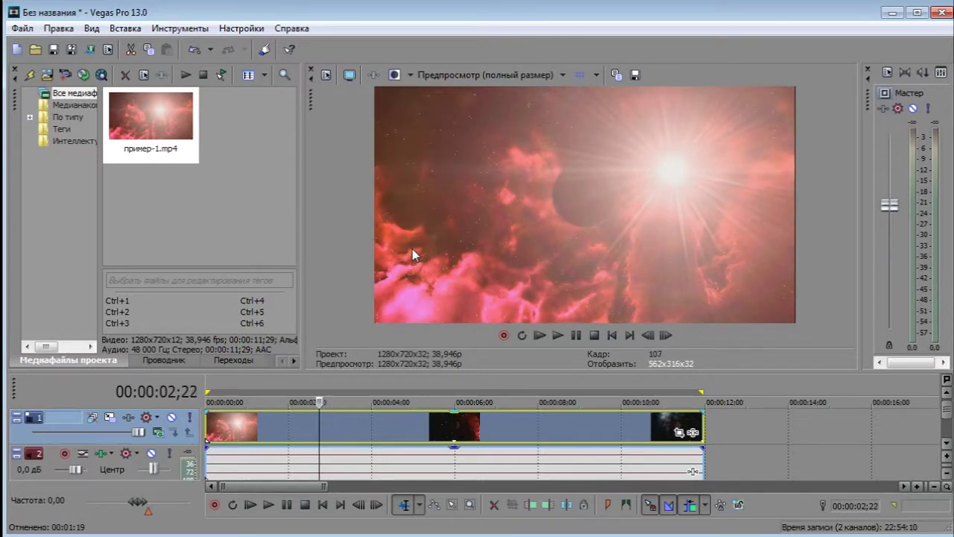
{"action": "key", "text": "Left"}
{"action": "key", "text": "Right"}
{"action": "key", "text": "Right"}
{"action": "key", "text": "Right"}
{"action": "key", "text": "Right"}
{"action": "key", "text": "Right"}
{"action": "key", "text": "Right"}
{"action": "key", "text": "Right"}
{"action": "key", "text": "Right"}
{"action": "key", "text": "Right"}
{"action": "key", "text": "Right"}
{"action": "key", "text": "Right"}
{"action": "key", "text": "Right"}
{"action": "key", "text": "Right"}
{"action": "key", "text": "Right"}
{"action": "key", "text": "Right"}
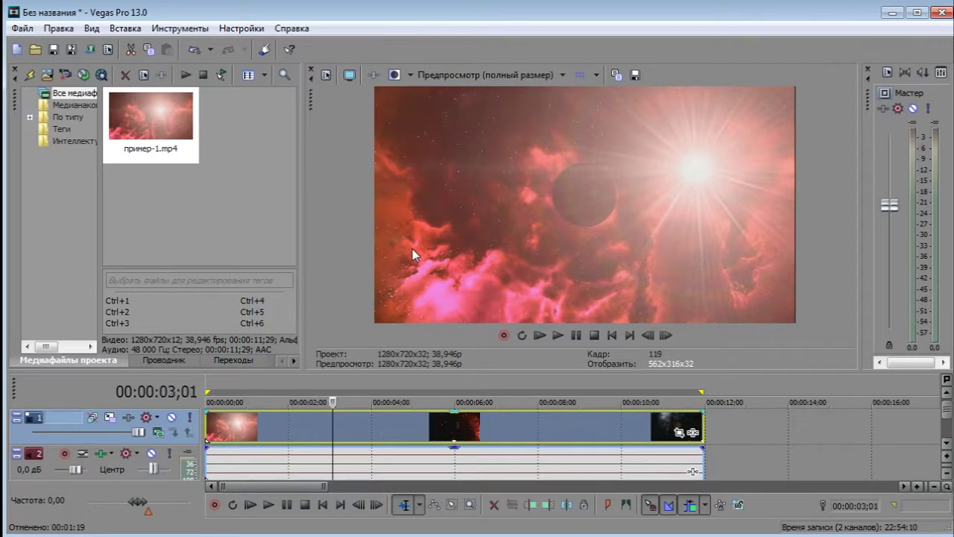
{"action": "key", "text": "Right"}
{"action": "key", "text": "Right"}
{"action": "key", "text": "Right"}
{"action": "key", "text": "Right"}
{"action": "key", "text": "Right"}
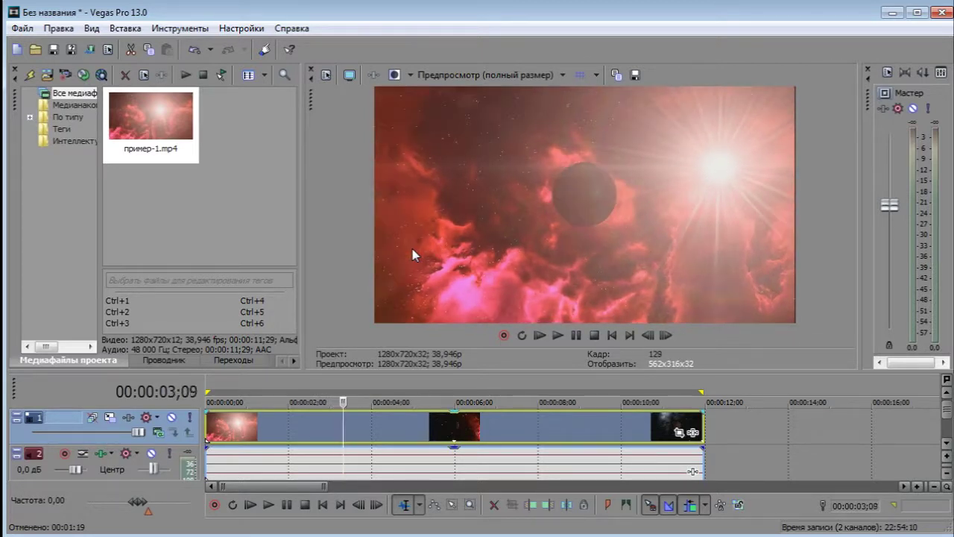
{"action": "key", "text": "Left"}
{"action": "key", "text": "Left"}
{"action": "key", "text": "Left"}
{"action": "key", "text": "Left"}
{"action": "key", "text": "Left"}
{"action": "key", "text": "Left"}
{"action": "key", "text": "Left"}
{"action": "key", "text": "Left"}
{"action": "key", "text": "Left"}
{"action": "key", "text": "Left"}
{"action": "key", "text": "Left"}
{"action": "key", "text": "Left"}
{"action": "key", "text": "Left"}
{"action": "key", "text": "Left"}
{"action": "key", "text": "Left"}
{"action": "key", "text": "Left"}
{"action": "key", "text": "Right"}
{"action": "key", "text": "Right"}
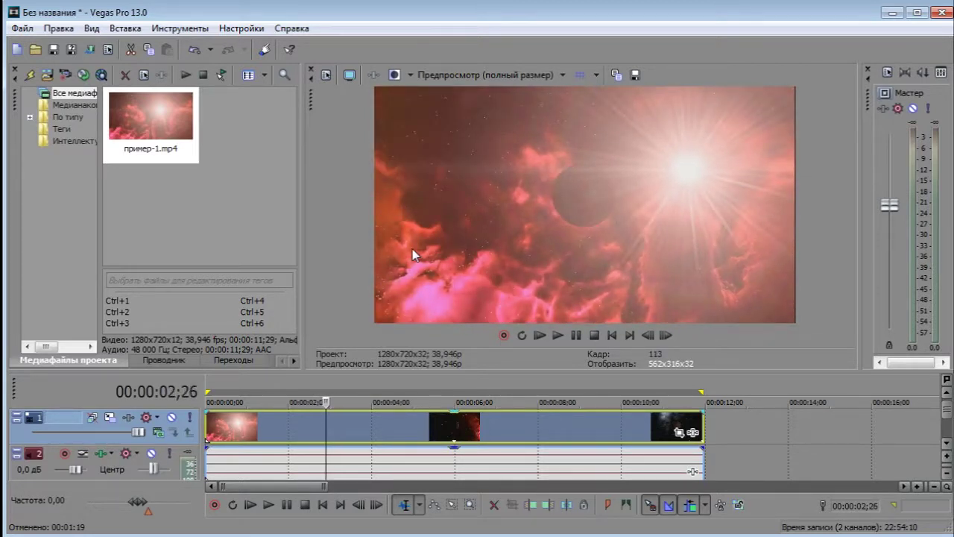
{"action": "key", "text": "Left"}
{"action": "key", "text": "Left"}
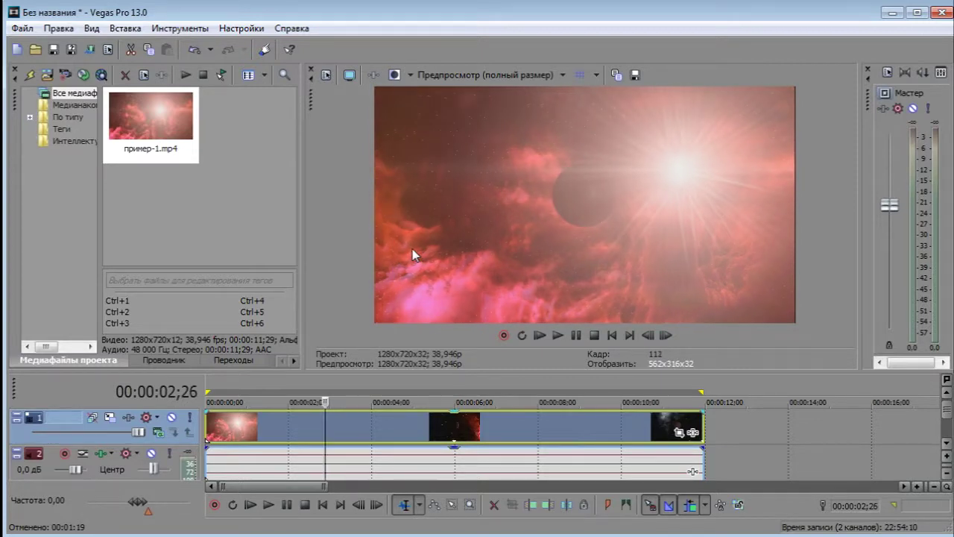
Split the selected clip at 00:00:02;26 and step through the frames after the cut to 00:00:03;03
{"action": "right_click", "coordinate": [326, 421]}
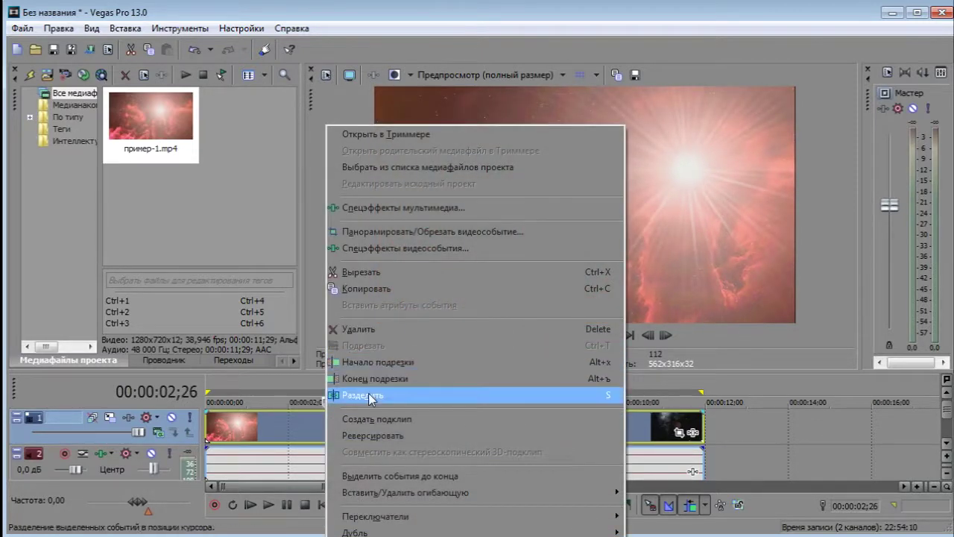
{"action": "left_click", "coordinate": [368, 394]}
{"action": "key", "text": "Right"}
{"action": "key", "text": "Right"}
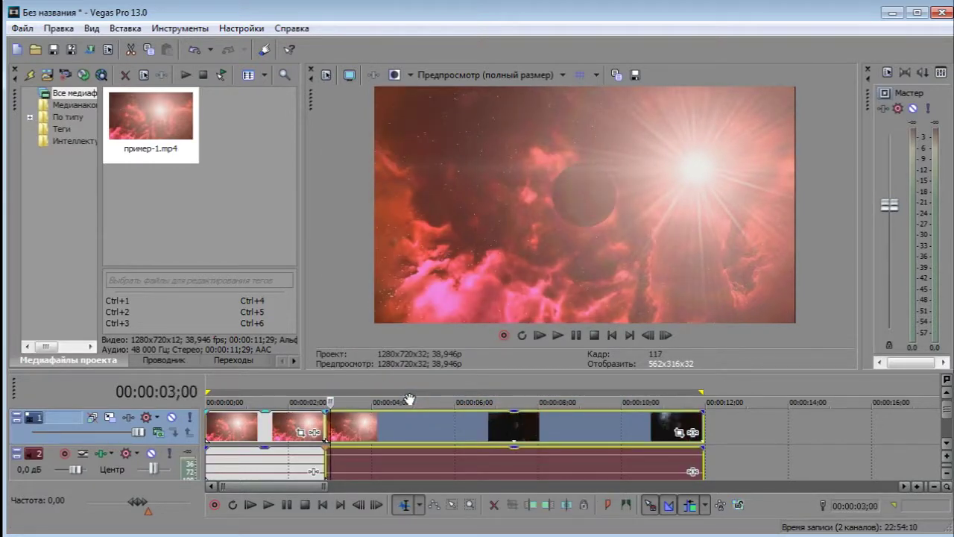
{"action": "key", "text": "Right"}
{"action": "key", "text": "Right"}
{"action": "key", "text": "Right"}
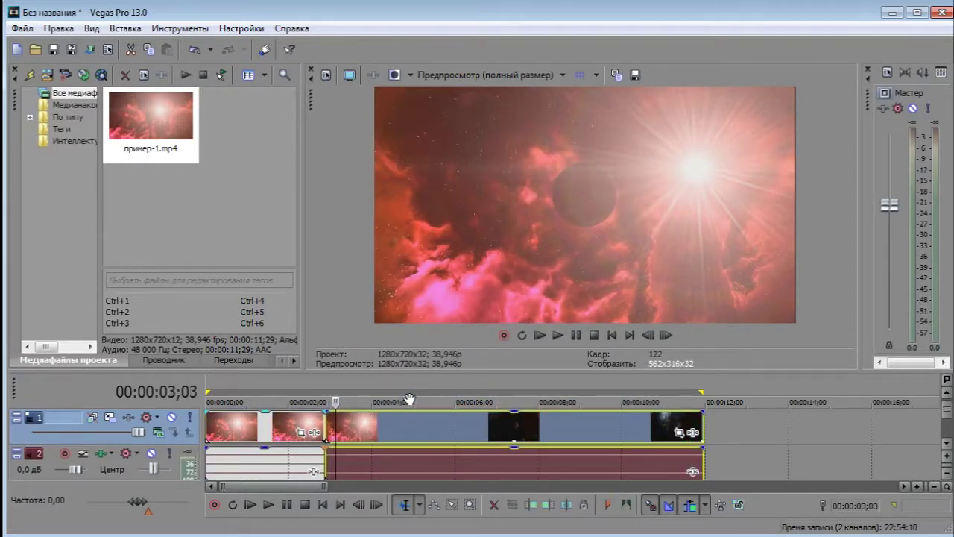
{"action": "key", "text": "alt+bracketleft"}
Undo the edits back to the unsplit clip
{"action": "key", "text": "ctrl+z"}
{"action": "key", "text": "ctrl+z"}
{"action": "key", "text": "ctrl+z"}
{"action": "key", "text": "ctrl+z"}
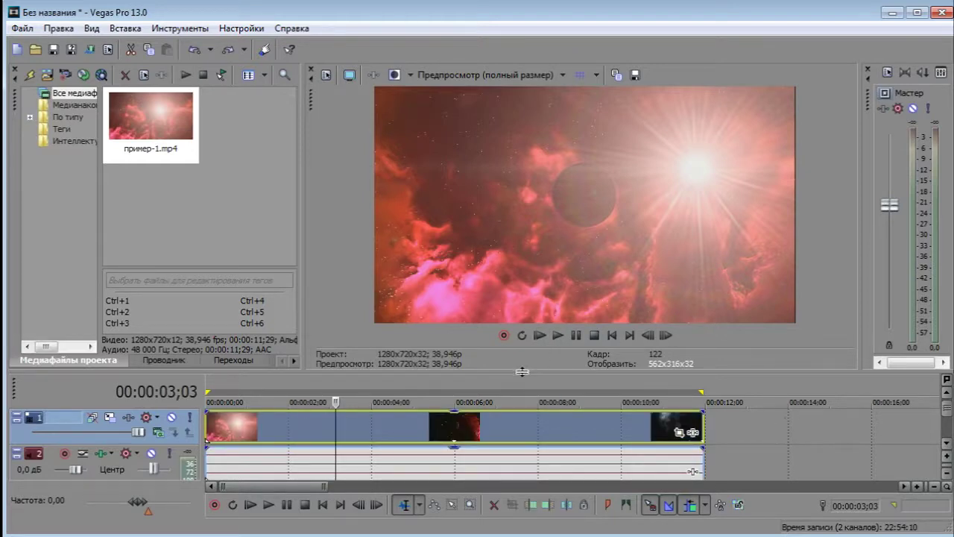
Enlarge the timeline area below the preview, deselect the clip and return the cursor to the start of the project
{"action": "left_click_drag", "start_coordinate": [525, 369], "coordinate": [526, 308]}
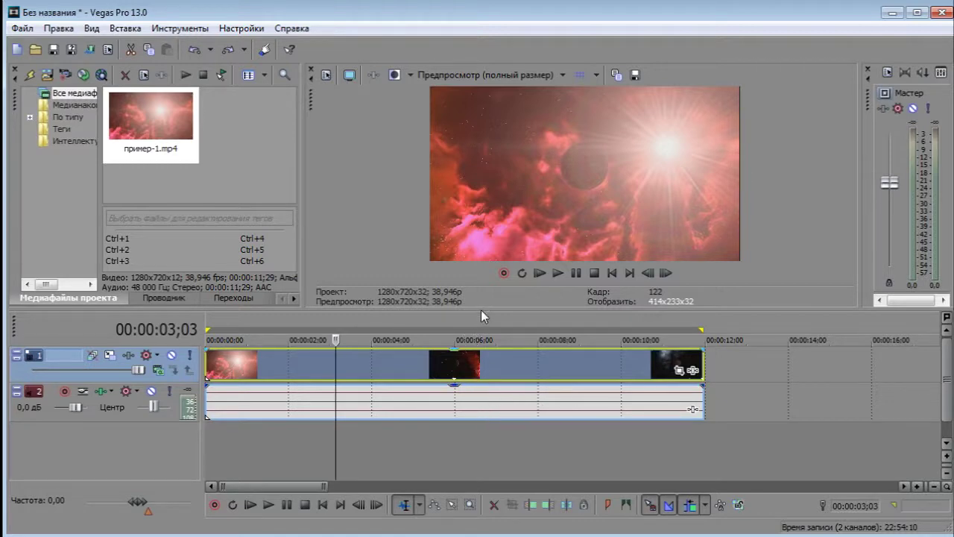
{"action": "left_click_drag", "start_coordinate": [480, 307], "coordinate": [476, 331]}
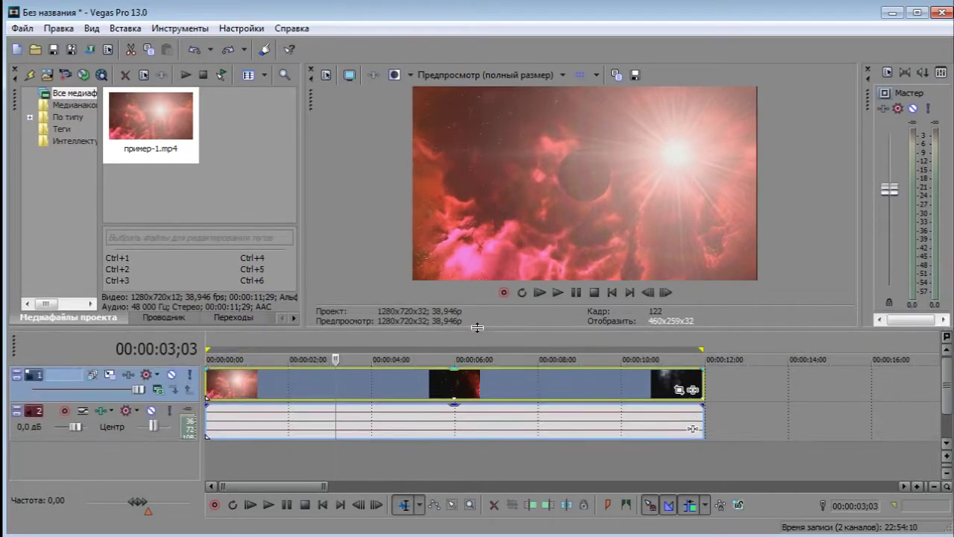
{"action": "left_click_drag", "start_coordinate": [368, 453], "coordinate": [622, 443]}
{"action": "left_click", "coordinate": [240, 447]}
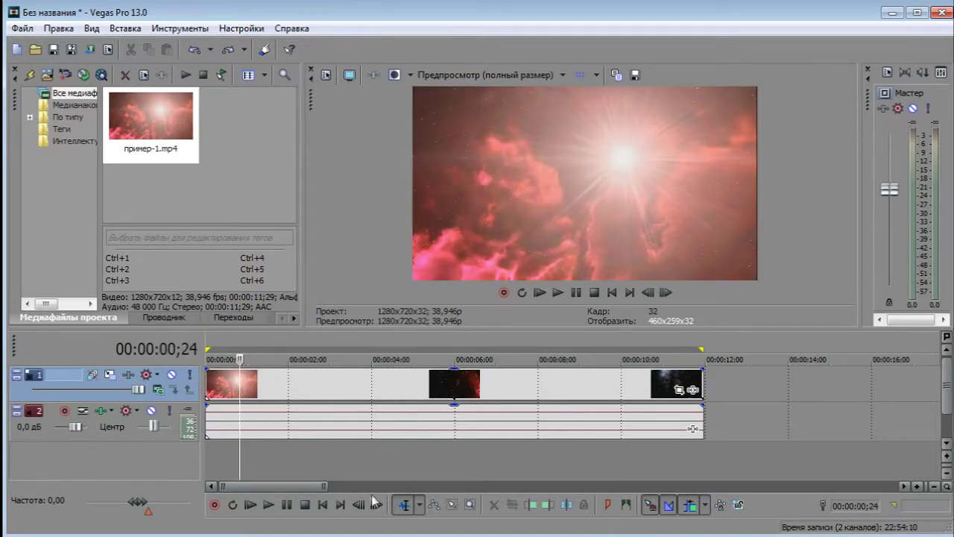
{"action": "left_click", "coordinate": [328, 504]}
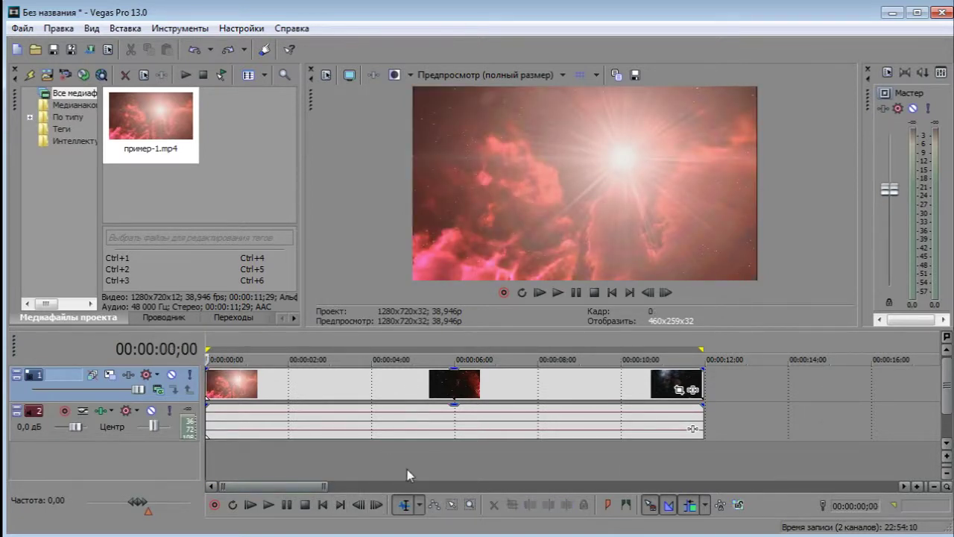
Review the BMP, JPEG, PNG, WMPhoto and EXR image sequence formats in the Render As settings, and close them without rendering
{"action": "left_click", "coordinate": [24, 29]}
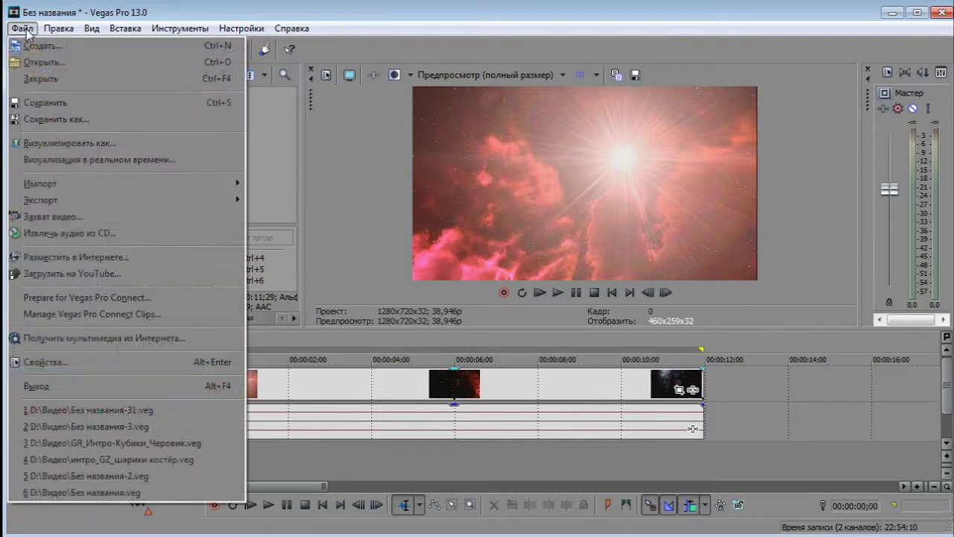
{"action": "left_click", "coordinate": [112, 142]}
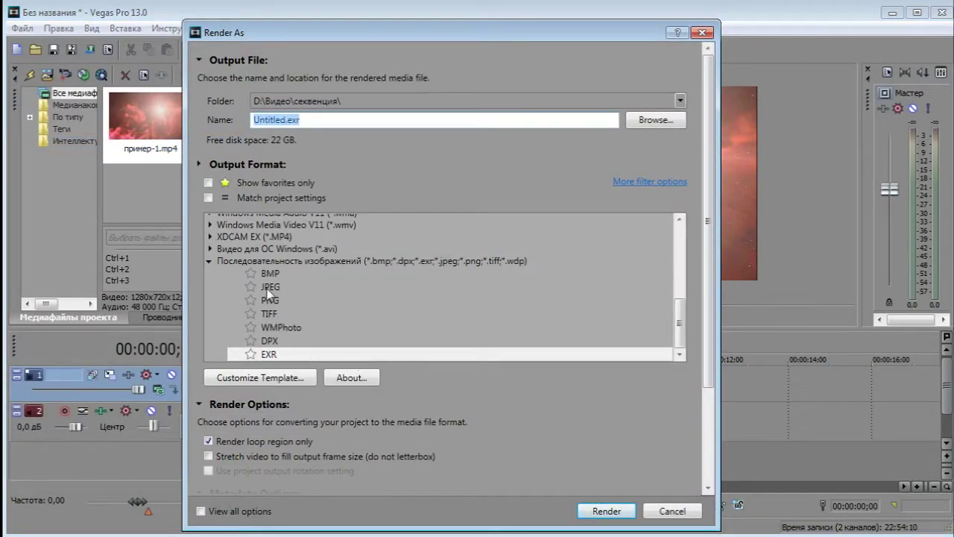
{"action": "left_click", "coordinate": [268, 287]}
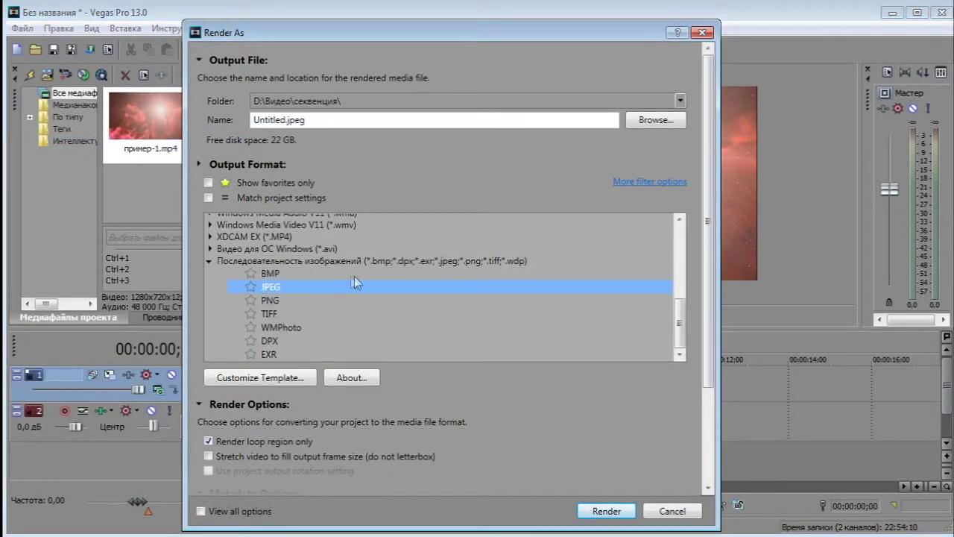
{"action": "left_click", "coordinate": [281, 272]}
{"action": "left_click", "coordinate": [276, 287]}
{"action": "left_click", "coordinate": [272, 301]}
{"action": "left_click", "coordinate": [276, 328]}
{"action": "left_click", "coordinate": [272, 355]}
{"action": "left_click", "coordinate": [271, 287]}
{"action": "left_click_drag", "start_coordinate": [604, 36], "coordinate": [338, 35]}
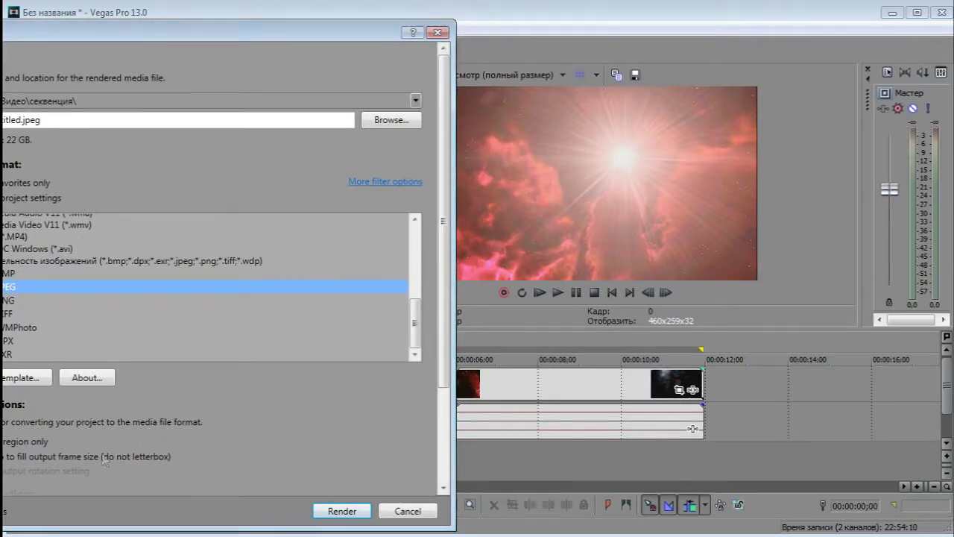
{"action": "left_click", "coordinate": [408, 510]}
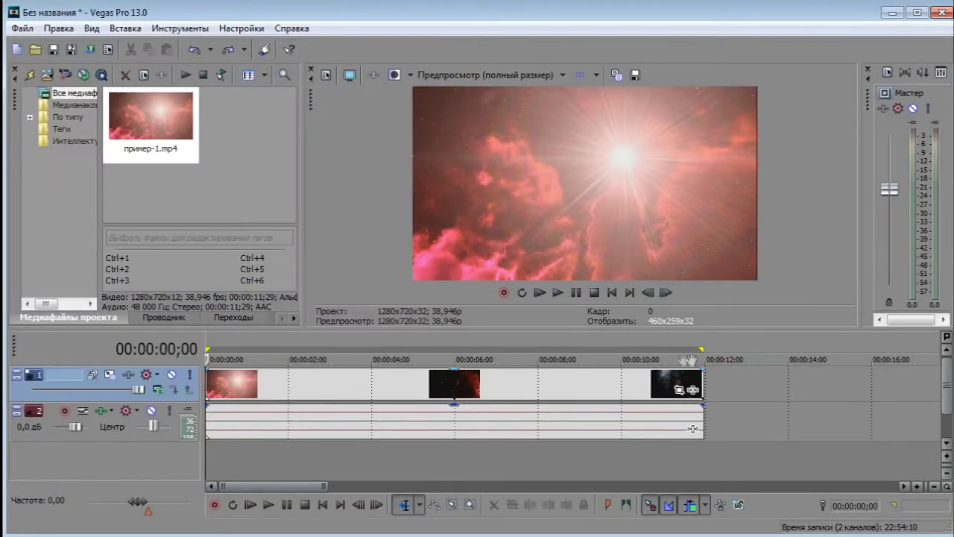
Place the cursor at the clip's end and choose the JPEG image sequence as the render format
{"action": "left_click", "coordinate": [700, 383]}
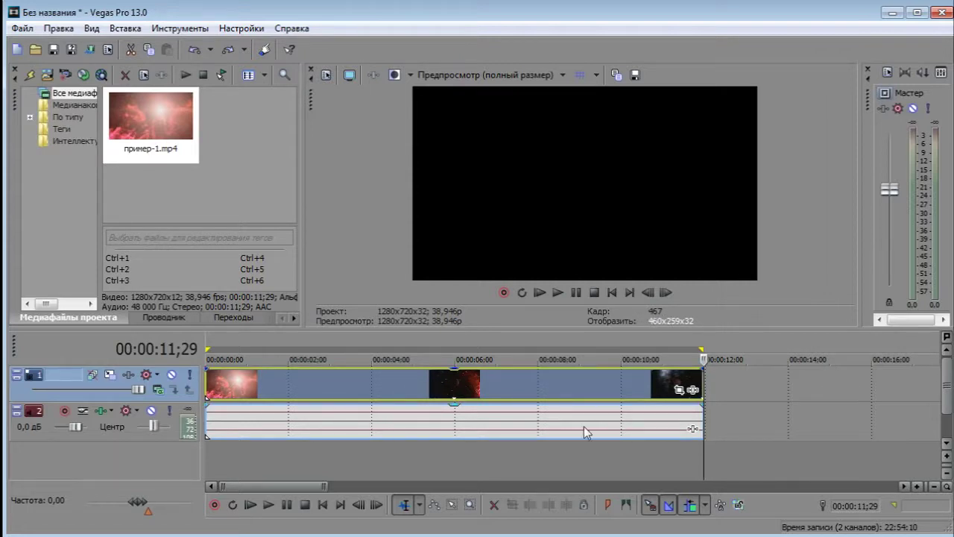
{"action": "left_click", "coordinate": [23, 30]}
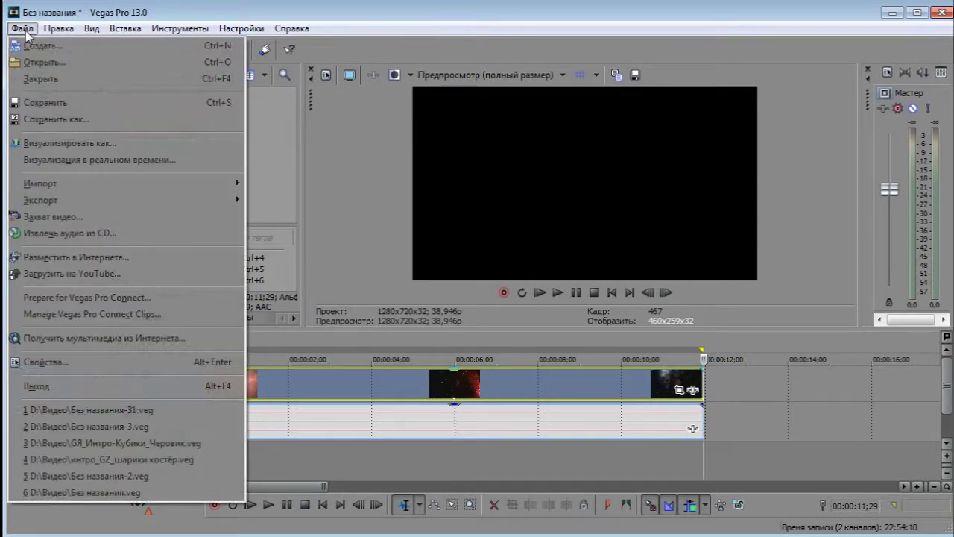
{"action": "left_click", "coordinate": [69, 143]}
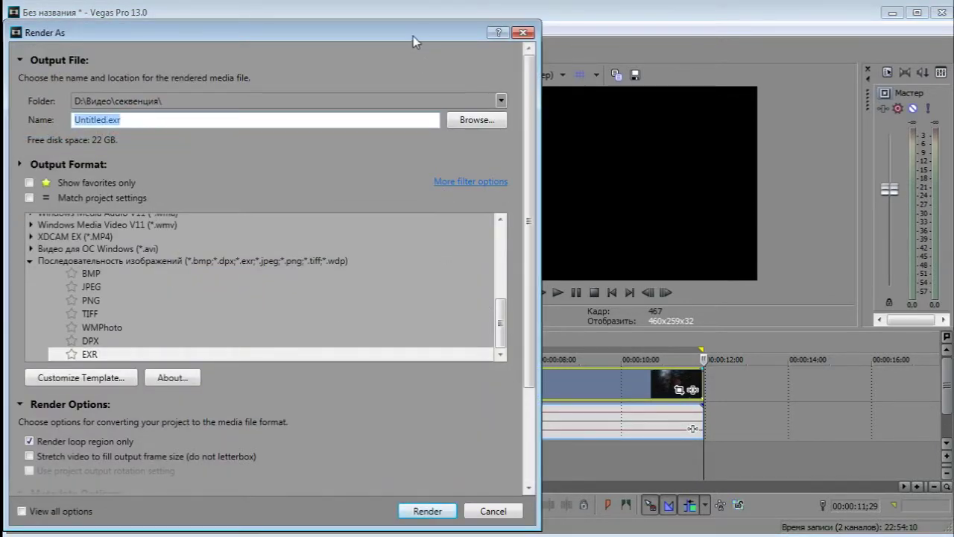
{"action": "left_click_drag", "start_coordinate": [413, 36], "coordinate": [452, 22]}
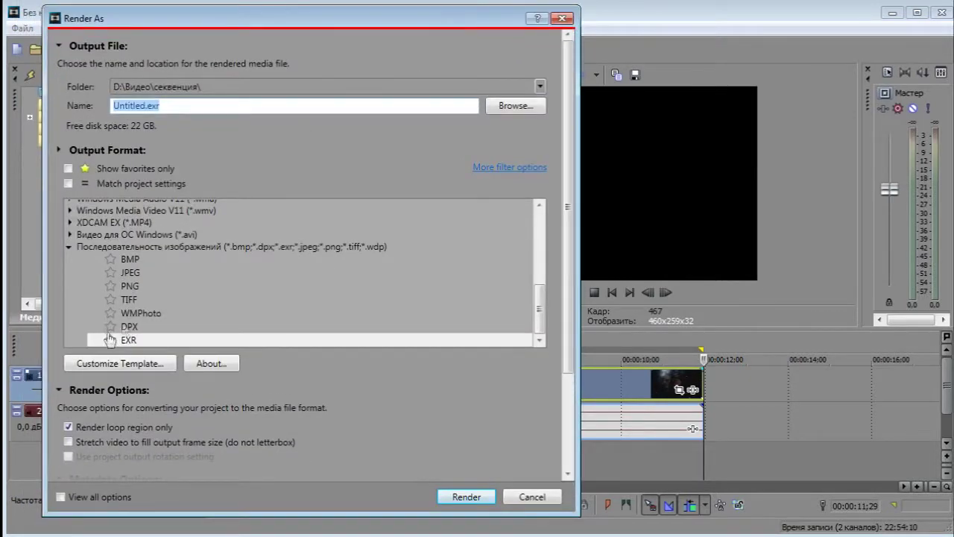
{"action": "left_click", "coordinate": [142, 290]}
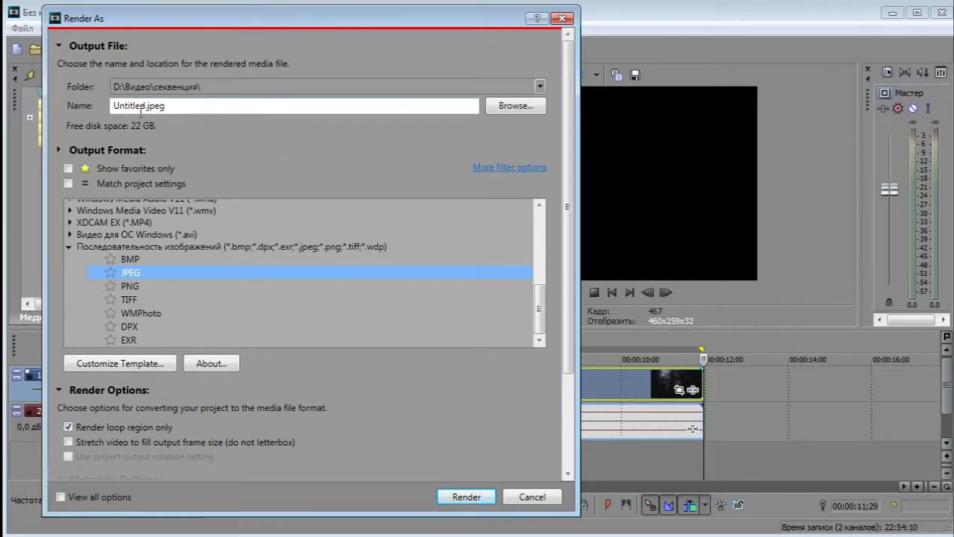
Name the output file 1.jpeg in the D:\Видео\секвенция folder and render the image sequence
{"action": "left_click", "coordinate": [507, 105]}
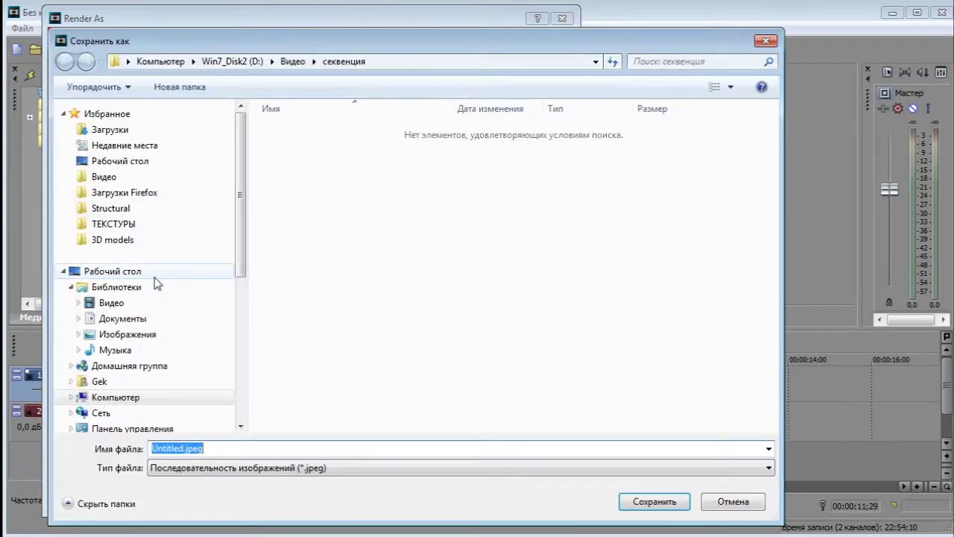
{"action": "left_click", "coordinate": [152, 449]}
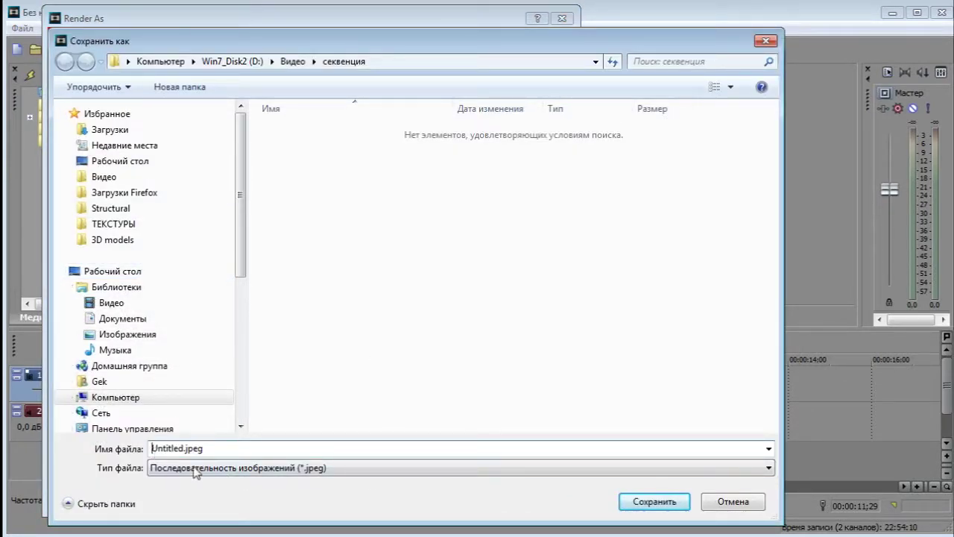
{"action": "key", "text": "Delete"}
{"action": "key", "text": "Delete"}
{"action": "key", "text": "Delete"}
{"action": "key", "text": "Delete"}
{"action": "key", "text": "Delete"}
{"action": "key", "text": "Delete"}
{"action": "key", "text": "Delete"}
{"action": "type", "text": "1"}
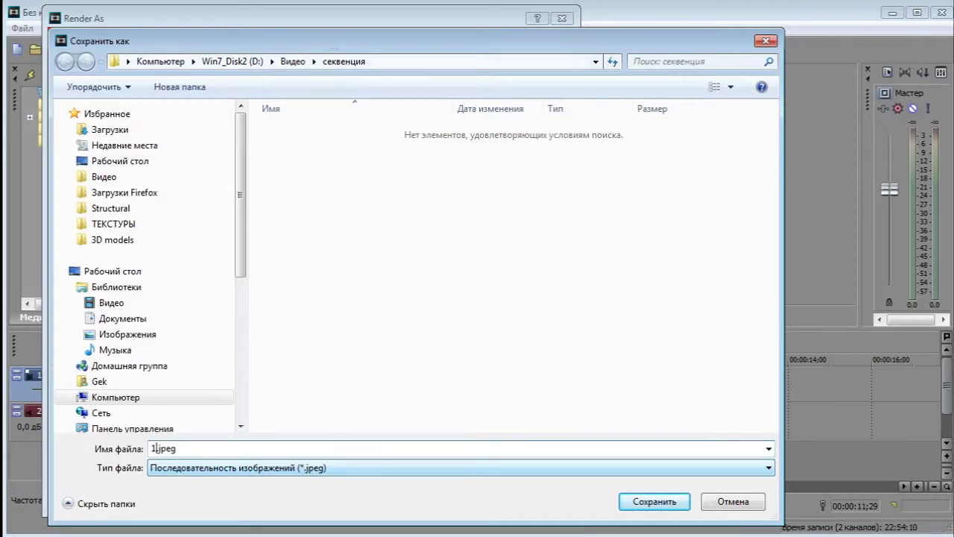
{"action": "left_click", "coordinate": [642, 502]}
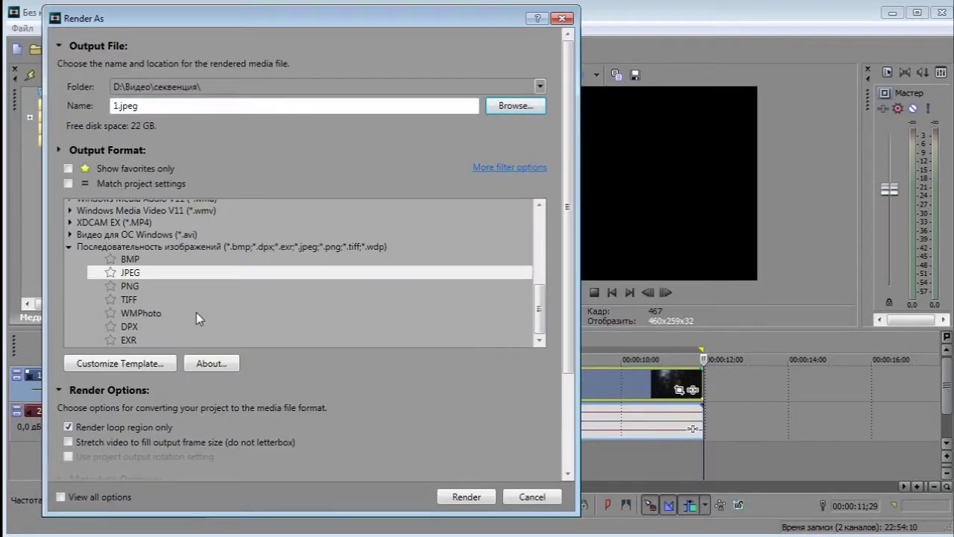
{"action": "left_click", "coordinate": [476, 493]}
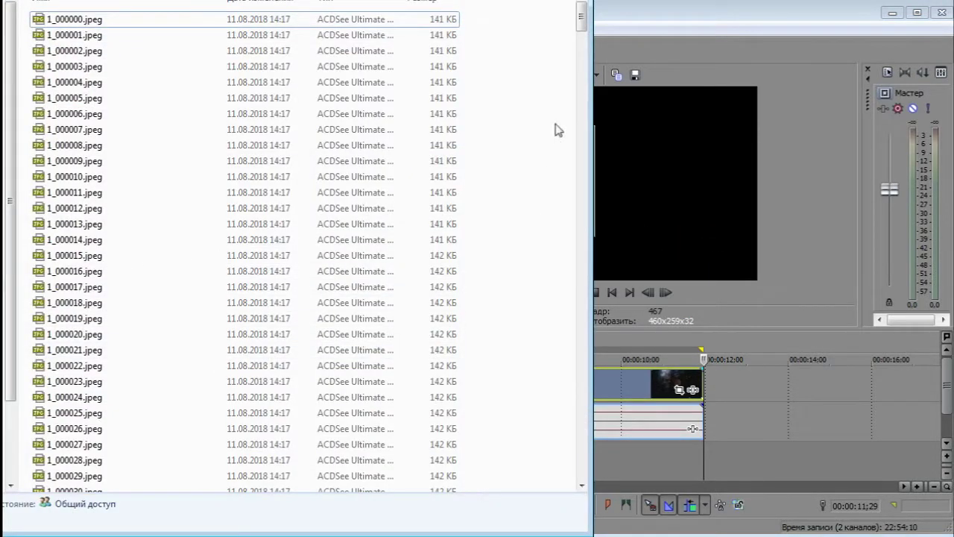
Look through the rendered JPEG frames in the секвенция folder in Windows Explorer, from the first file to the last
{"action": "mouse_move", "coordinate": [486, 0]}
{"action": "left_mouse_down"}
{"action": "mouse_move", "coordinate": [496, 0]}
{"action": "mouse_move", "coordinate": [496, 10]}
{"action": "left_mouse_up"}
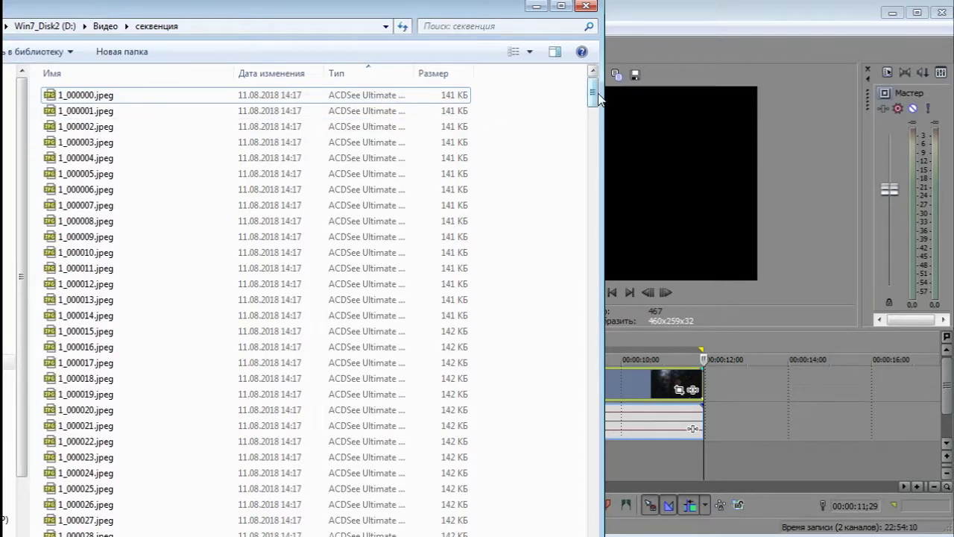
{"action": "left_click_drag", "start_coordinate": [596, 99], "coordinate": [599, 530]}
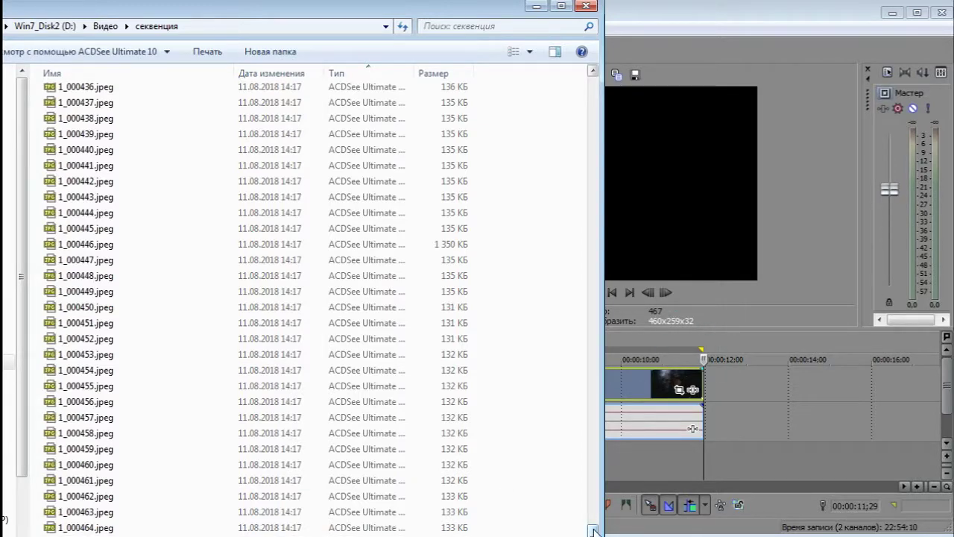
{"action": "left_click_drag", "start_coordinate": [594, 530], "coordinate": [602, 63]}
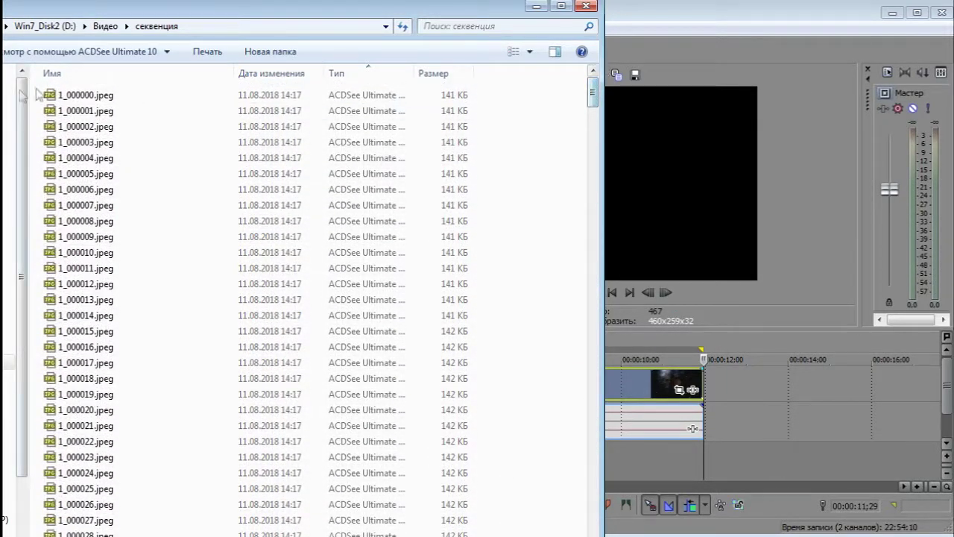
View the first rendered frame, 1_000000.jpeg, at full size, close the render report, and minimize Vegas Pro
{"action": "double_click", "coordinate": [70, 95]}
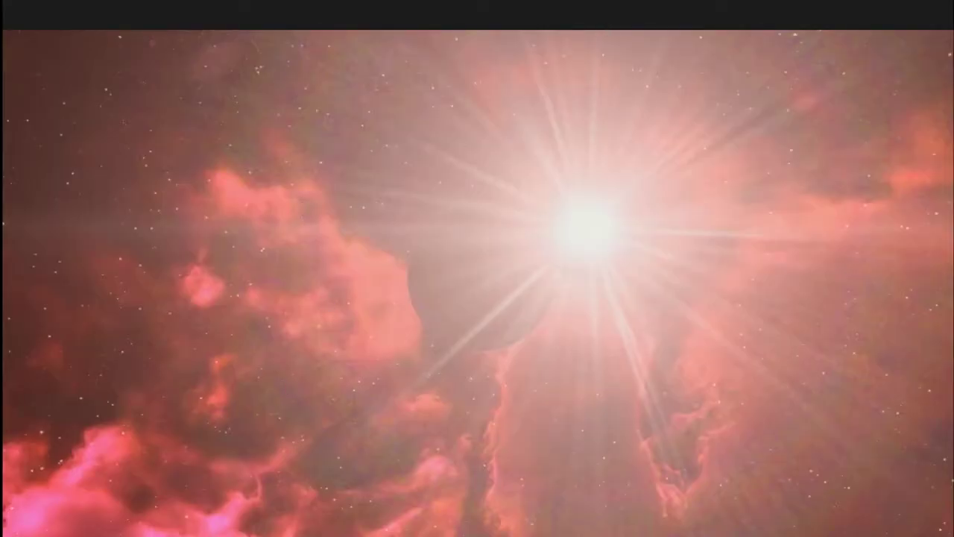
{"action": "key", "text": "Escape"}
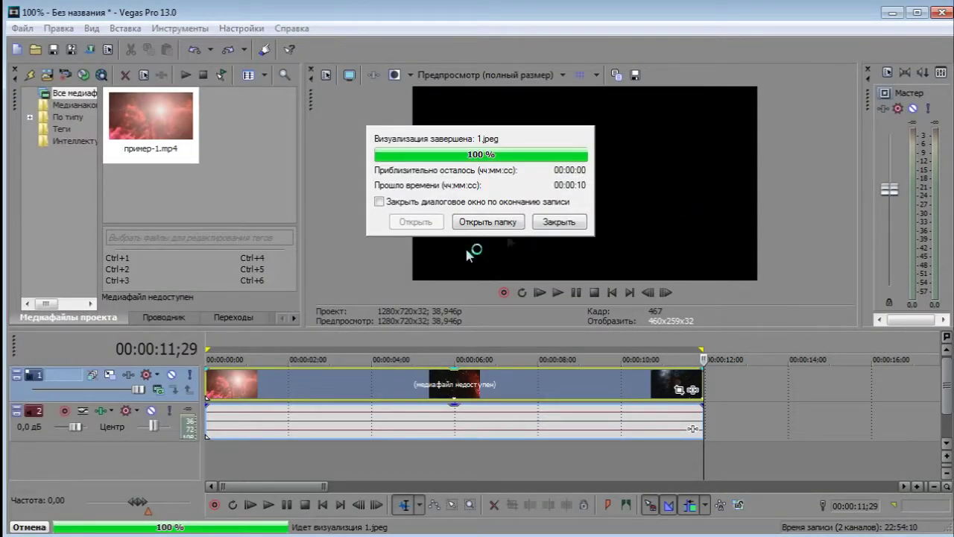
{"action": "left_click", "coordinate": [548, 222]}
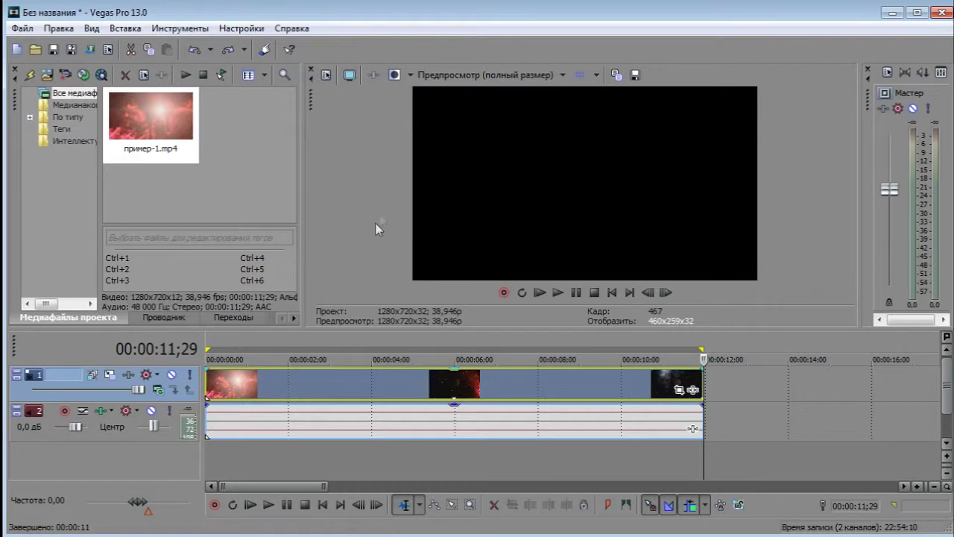
{"action": "left_click", "coordinate": [892, 14]}
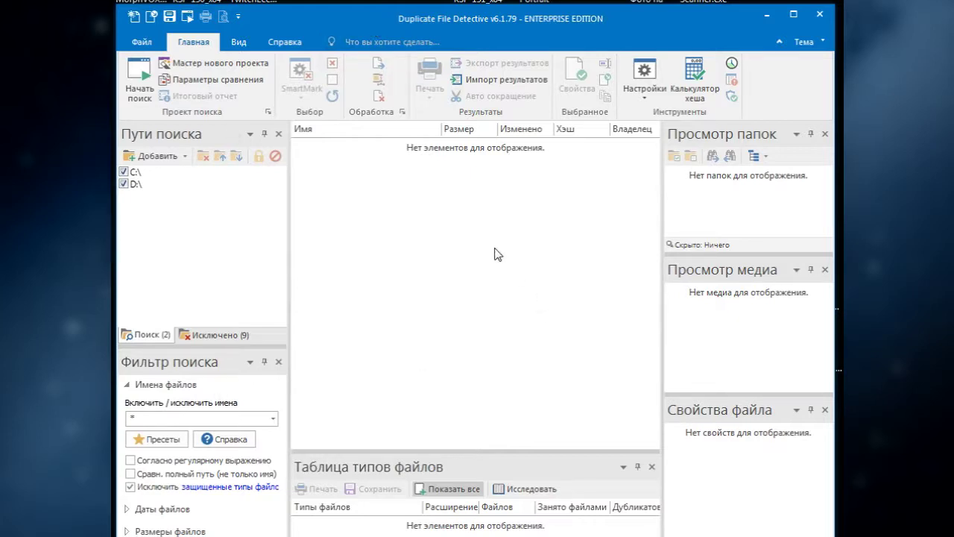
Switch to Duplicate File Detective and create a new wizard project of the type Усиленный поиск (расширение, размер и содержание)
{"action": "left_click", "coordinate": [209, 66]}
{"action": "left_click", "coordinate": [432, 352]}
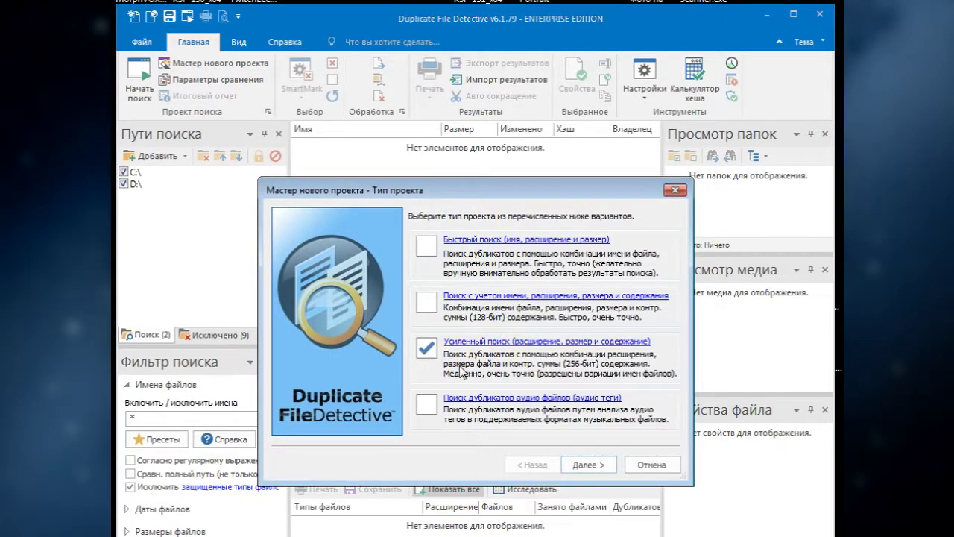
{"action": "left_click", "coordinate": [584, 465]}
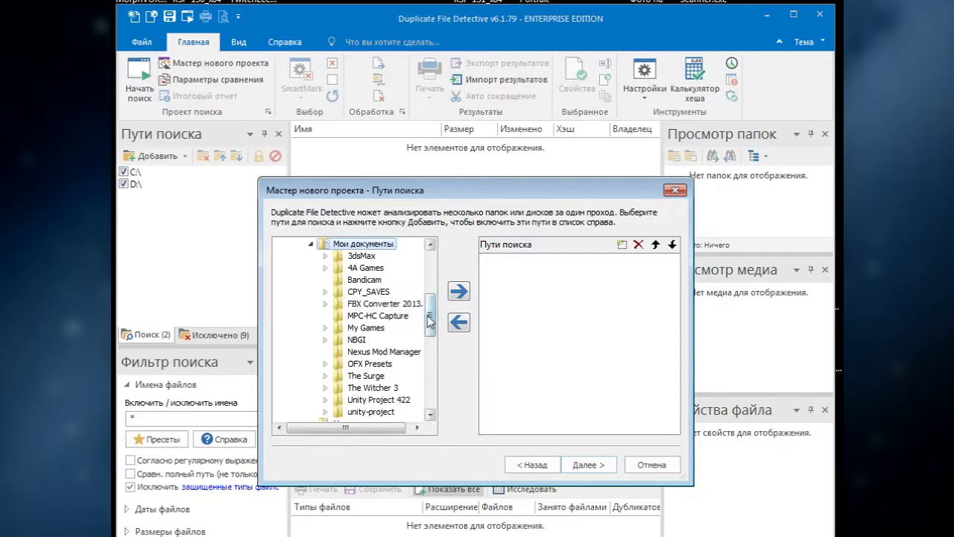
Add the folder D:\Видео\секвенция as the project's search path and proceed to the file types
{"action": "left_click_drag", "start_coordinate": [430, 321], "coordinate": [430, 249]}
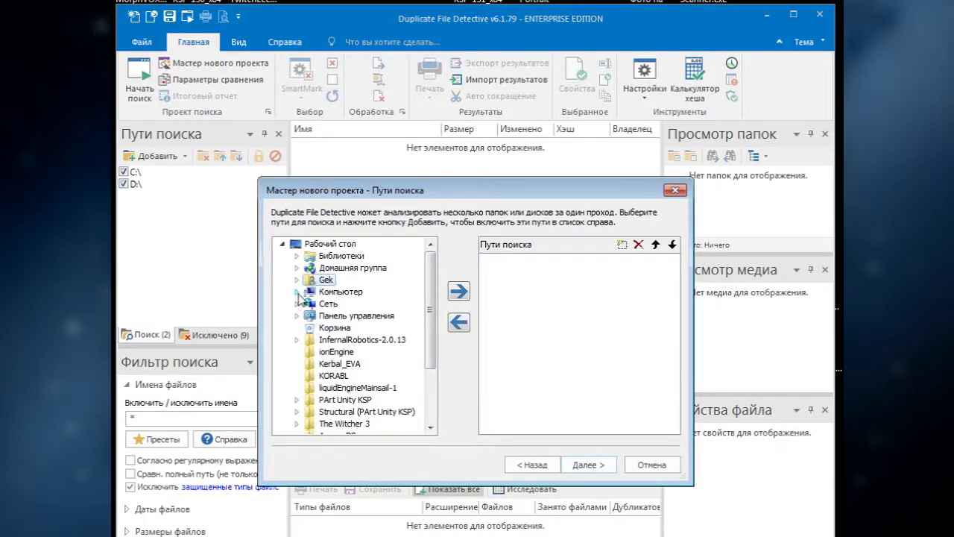
{"action": "left_click", "coordinate": [298, 292]}
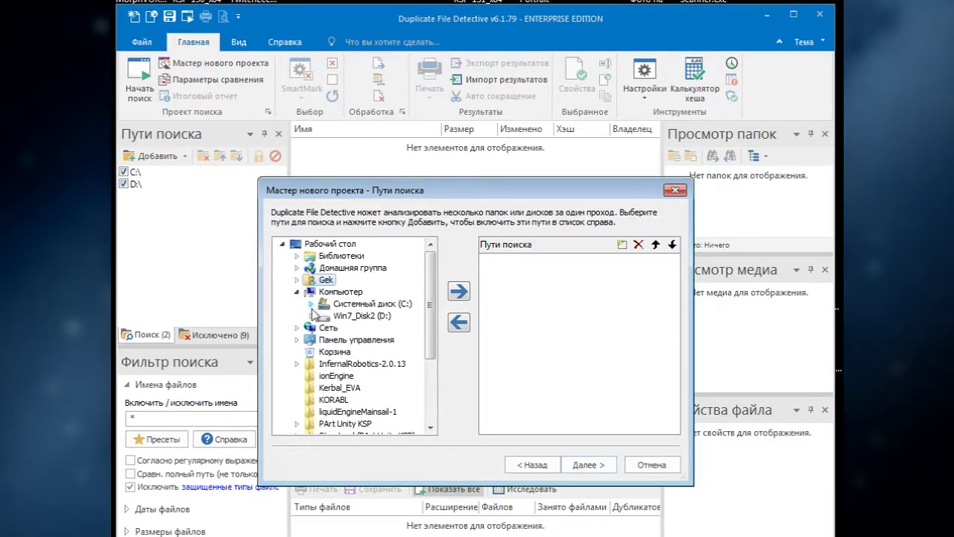
{"action": "left_click", "coordinate": [310, 315]}
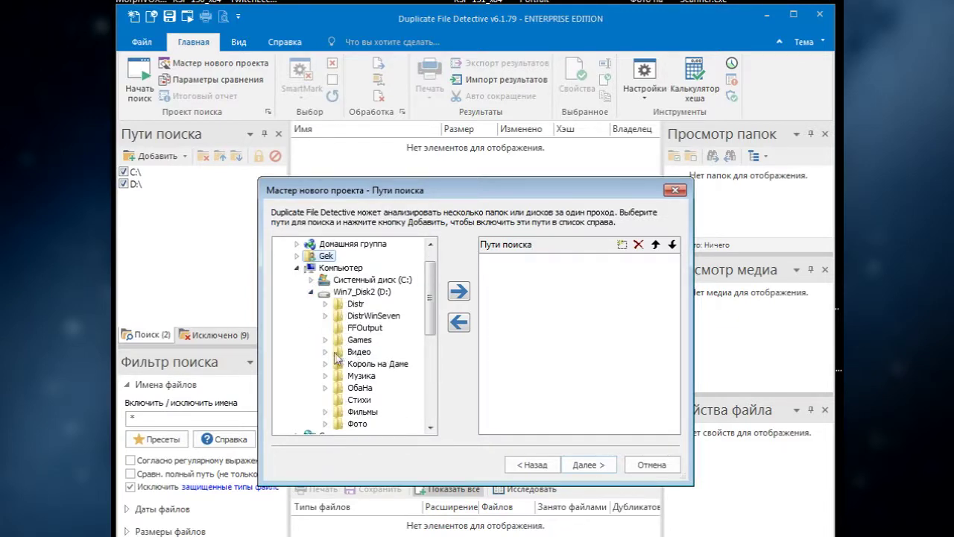
{"action": "left_click", "coordinate": [325, 351]}
{"action": "left_click", "coordinate": [382, 376]}
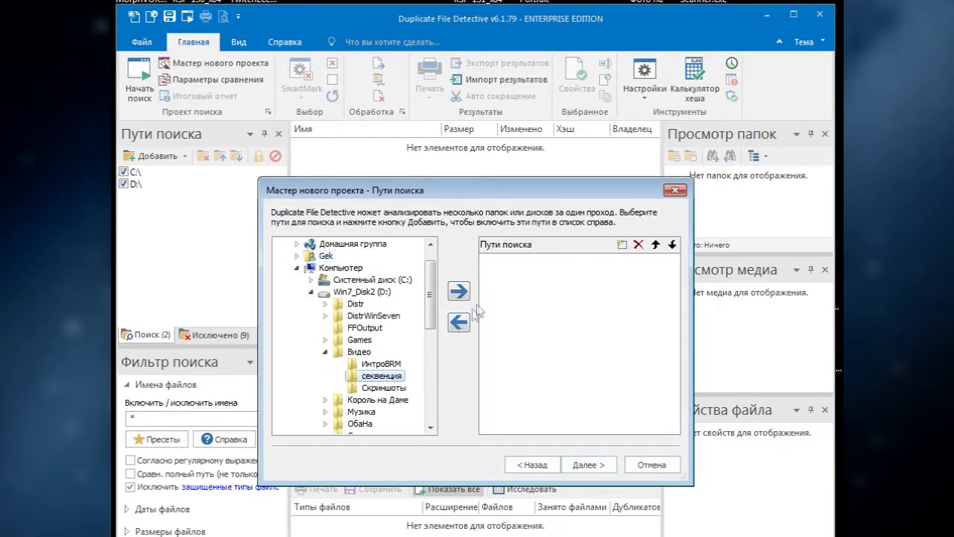
{"action": "left_click", "coordinate": [460, 296]}
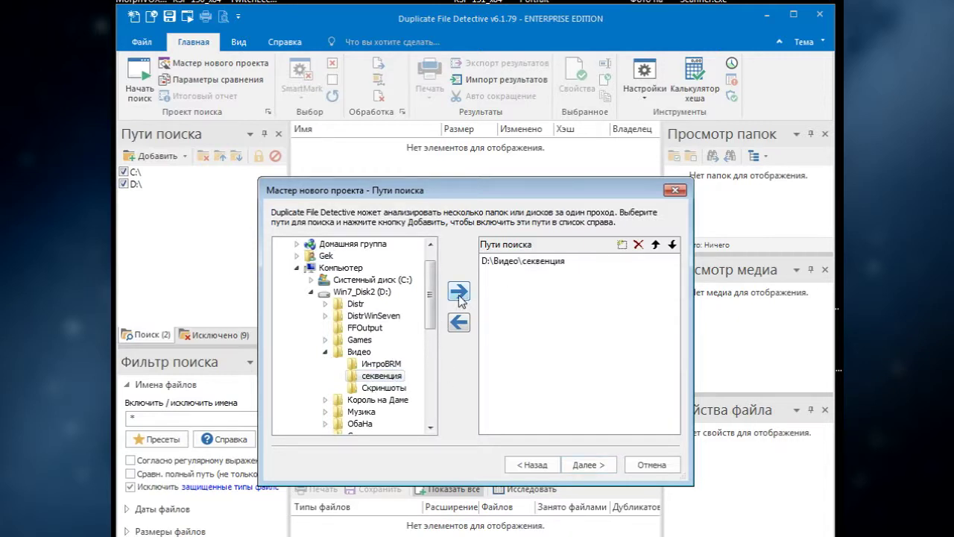
{"action": "left_click", "coordinate": [582, 467]}
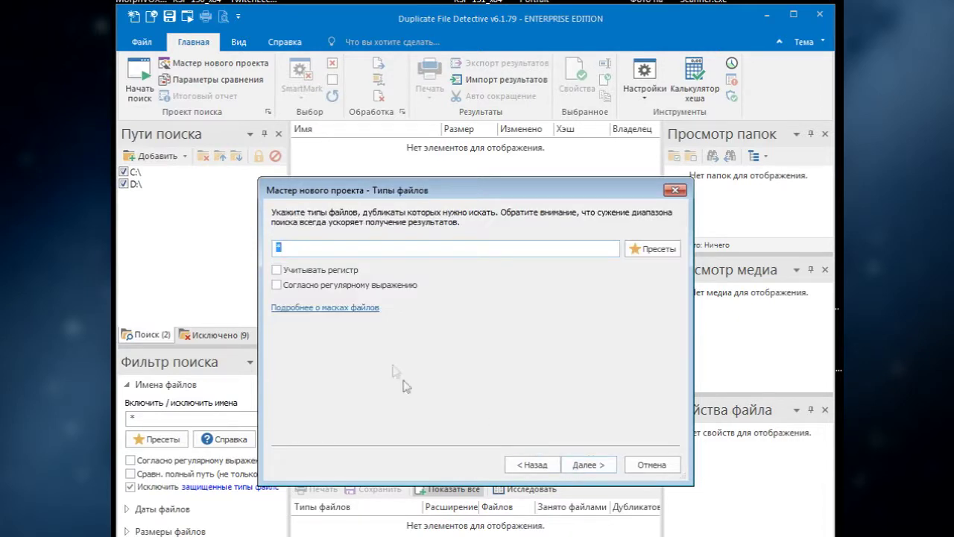
Limit the duplicate search to *.jpeg files and proceed to the results report settings
{"action": "left_click", "coordinate": [316, 246]}
{"action": "type", "text": "ю"}
{"action": "left_click", "coordinate": [583, 464]}
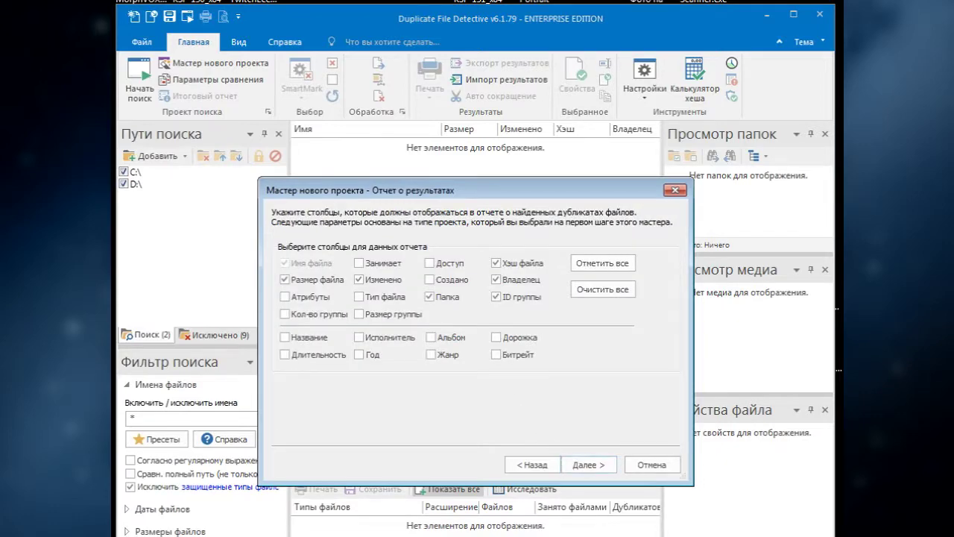
Check the frames' sizes and dates in Windows Explorer, and exclude the Размер файла and Изменено columns from the results report
{"action": "key", "text": "alt+Tab"}
{"action": "left_click", "coordinate": [251, 279]}
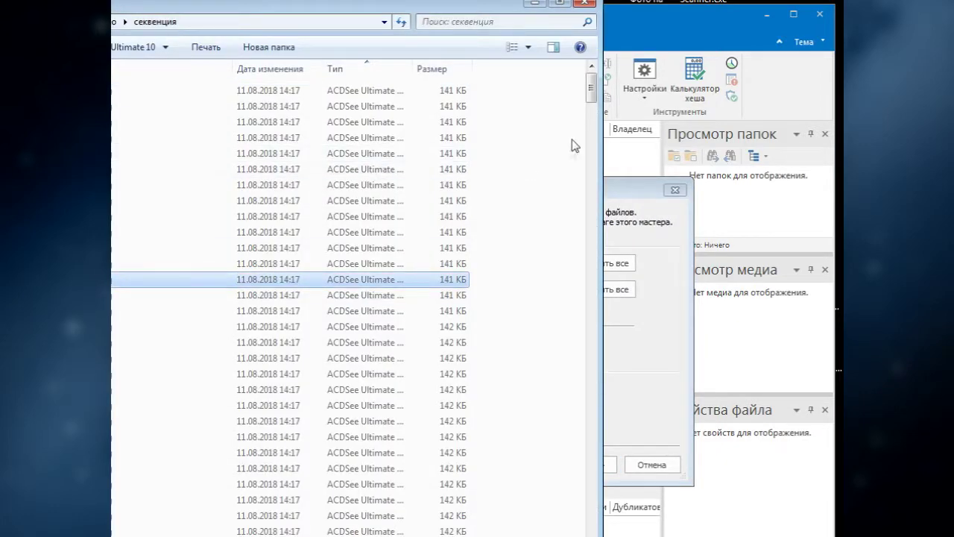
{"action": "left_click", "coordinate": [535, 4]}
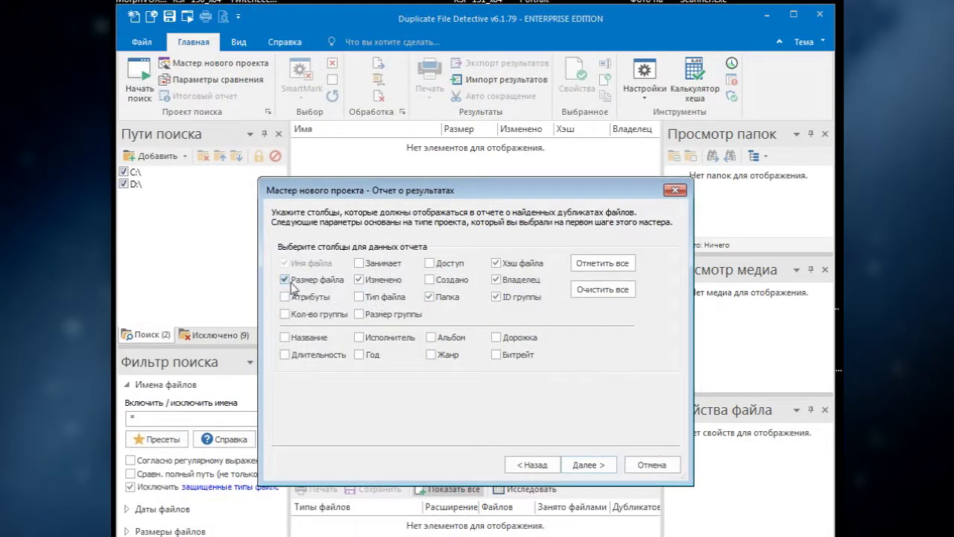
{"action": "left_click", "coordinate": [358, 278]}
{"action": "left_click", "coordinate": [585, 465]}
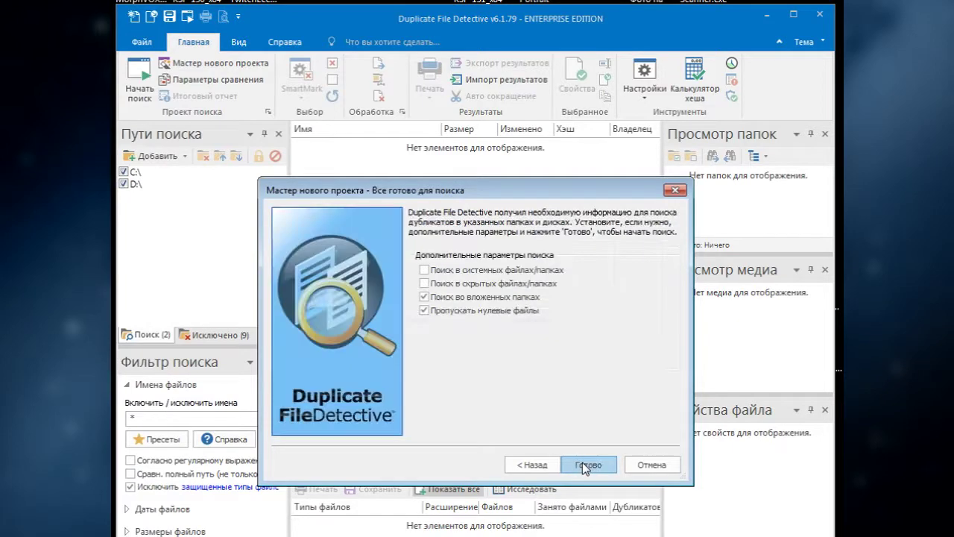
Include hidden and system files in the search, and run the duplicate search without saving the current project
{"action": "left_click", "coordinate": [426, 283]}
{"action": "left_click", "coordinate": [426, 270]}
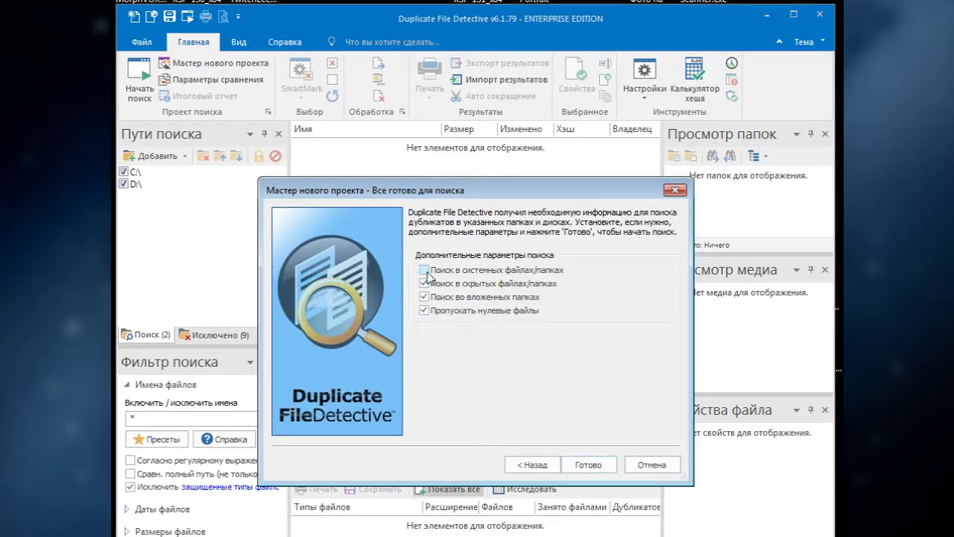
{"action": "left_click", "coordinate": [589, 464]}
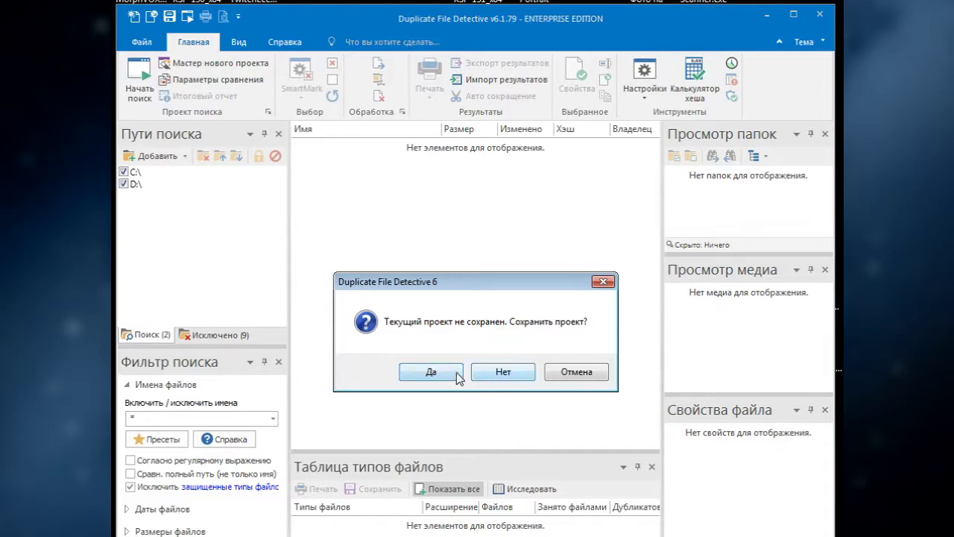
{"action": "left_click", "coordinate": [481, 377]}
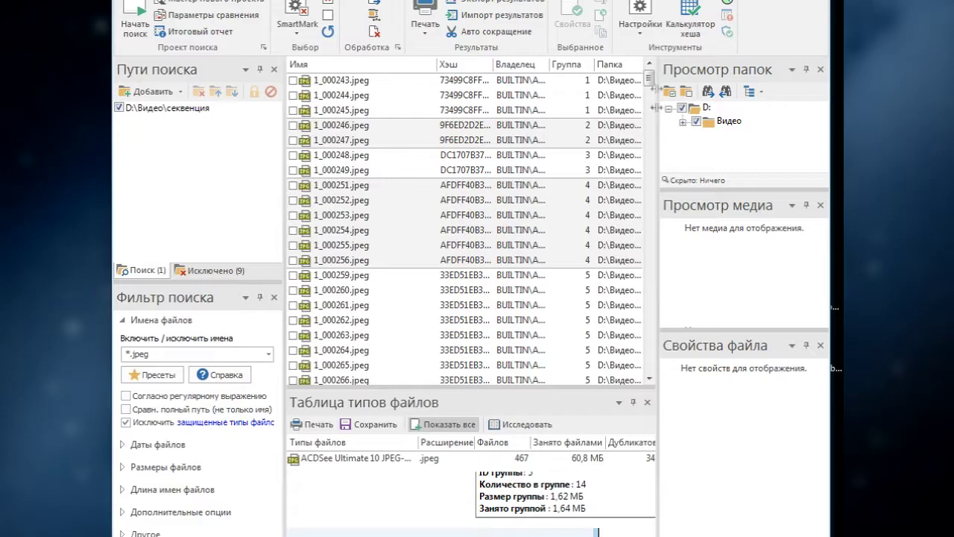
Reposition and resize the Duplicate File Detective window so that it fits on the screen
{"action": "mouse_move", "coordinate": [648, 79]}
{"action": "left_mouse_down"}
{"action": "mouse_move", "coordinate": [642, 207]}
{"action": "mouse_move", "coordinate": [650, 69]}
{"action": "left_mouse_up"}
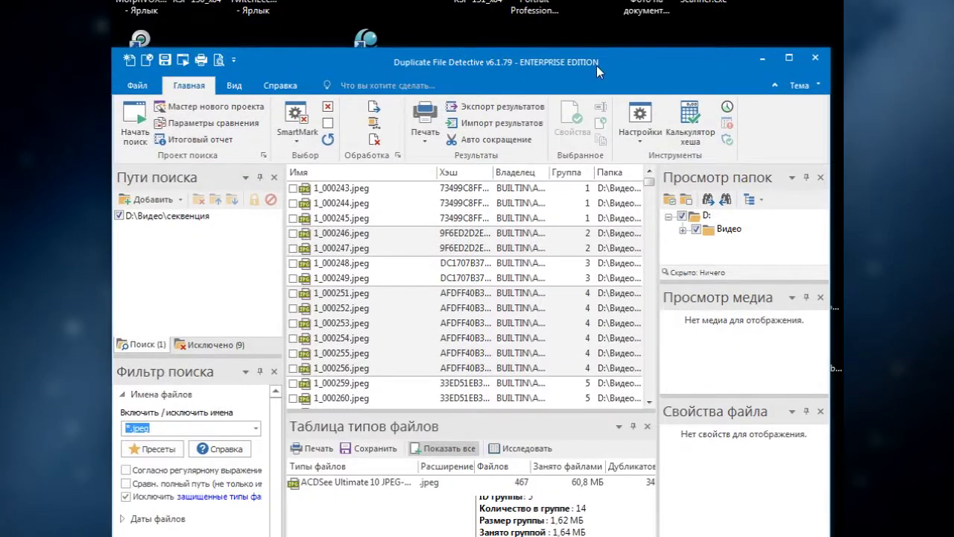
{"action": "left_click", "coordinate": [595, 41]}
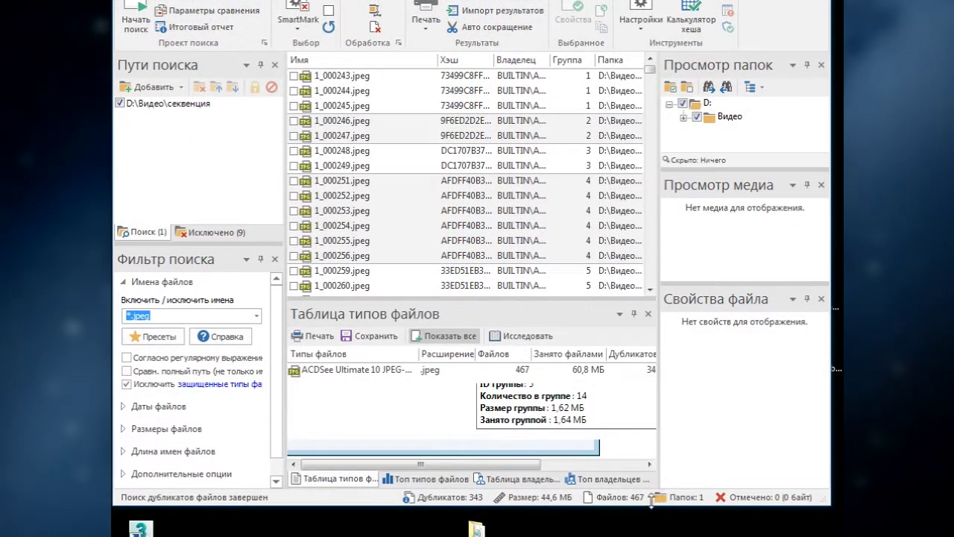
{"action": "left_click_drag", "start_coordinate": [651, 498], "coordinate": [651, 449]}
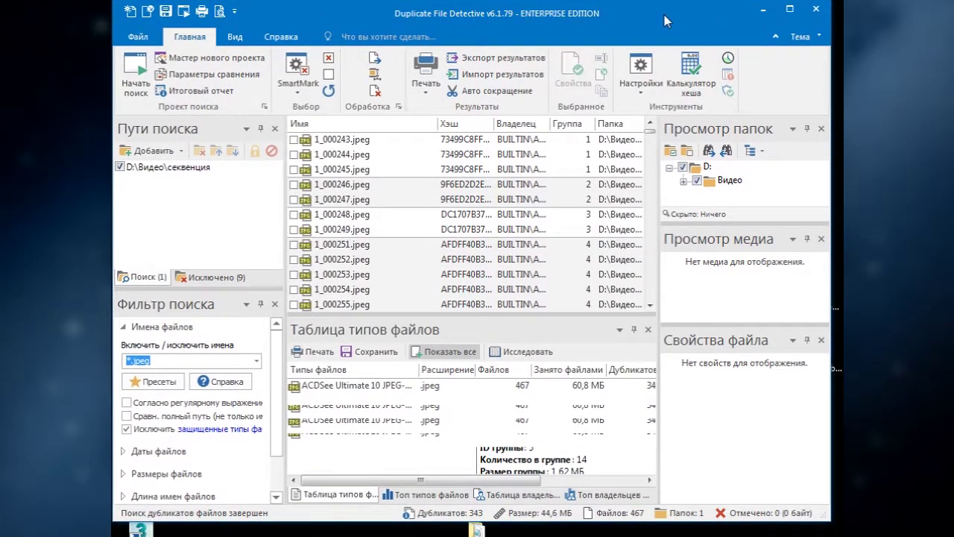
{"action": "left_click_drag", "start_coordinate": [637, 522], "coordinate": [637, 535]}
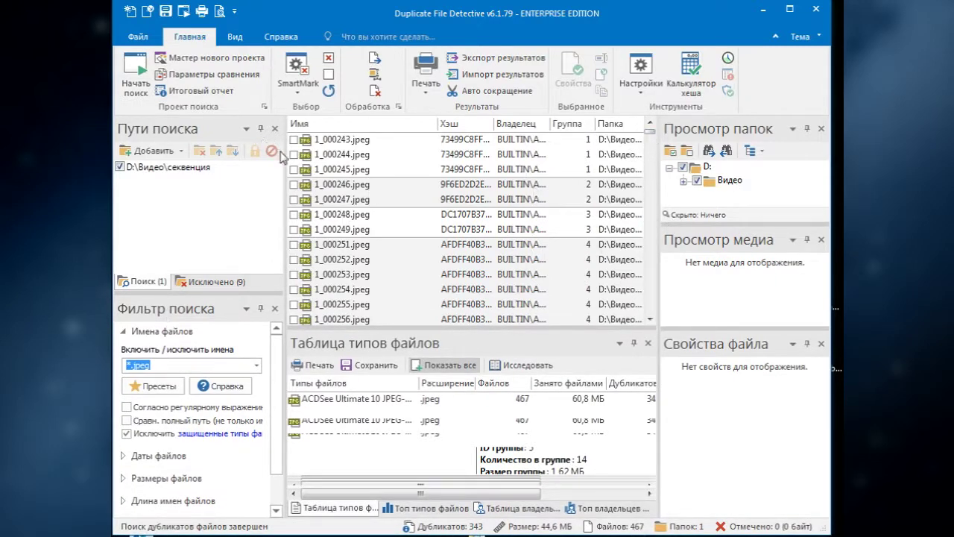
Compare the previews of the group 1 duplicates, 1_000243.jpeg to 1_000245.jpeg
{"action": "left_click", "coordinate": [356, 143]}
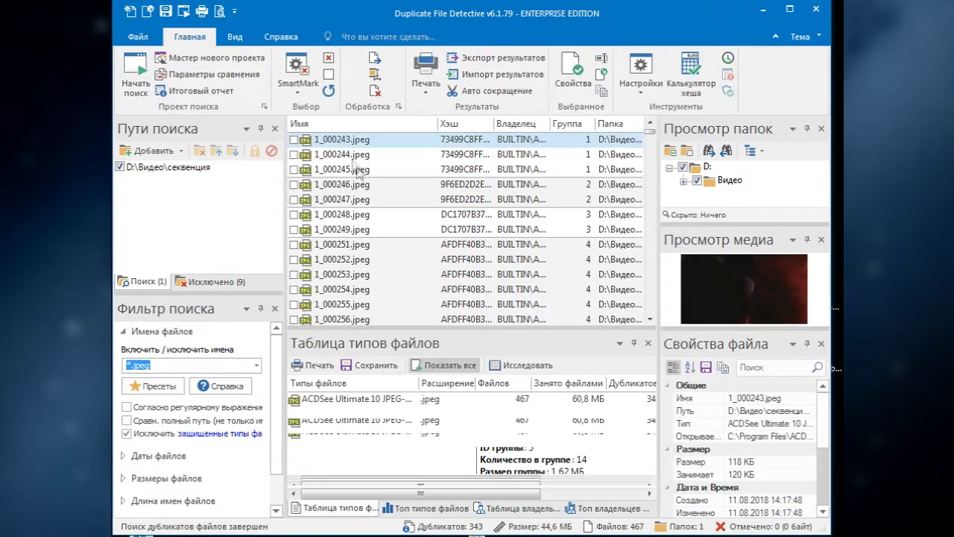
{"action": "left_click", "coordinate": [351, 156]}
{"action": "left_click", "coordinate": [347, 169]}
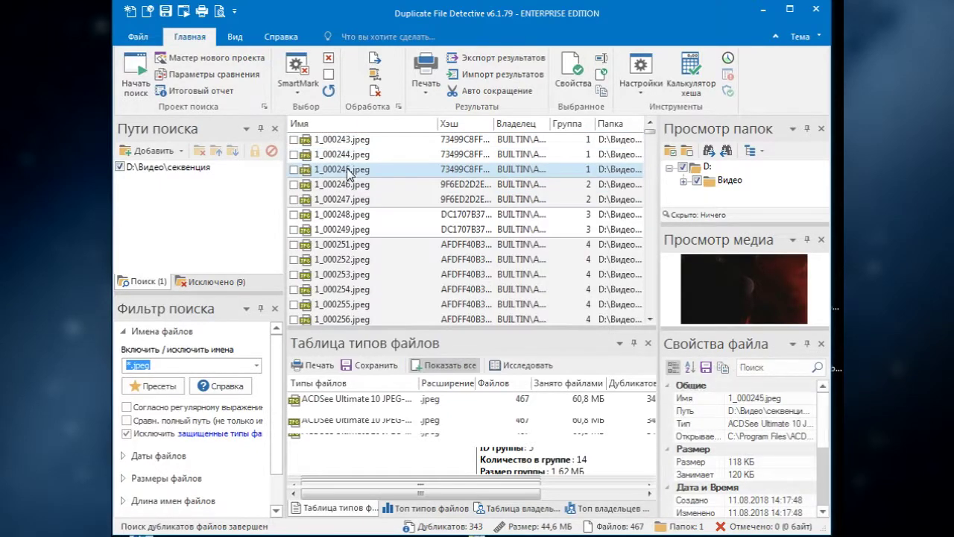
{"action": "left_click", "coordinate": [350, 146]}
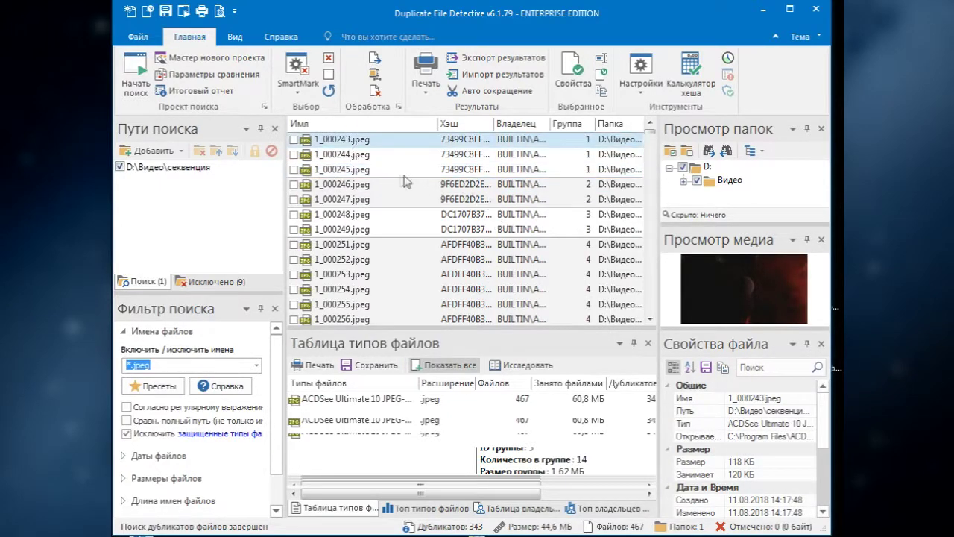
{"action": "left_click", "coordinate": [351, 156]}
{"action": "left_click", "coordinate": [359, 171]}
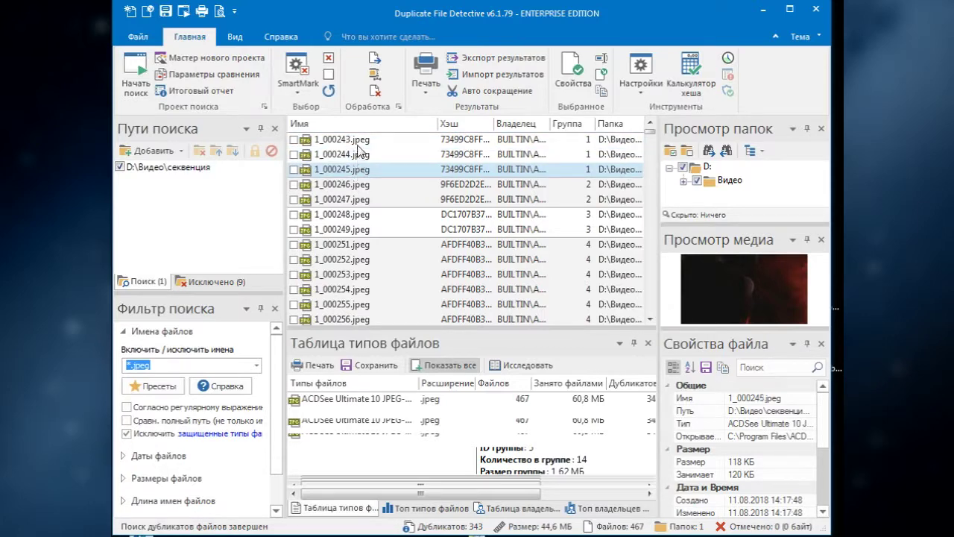
{"action": "left_click", "coordinate": [356, 143]}
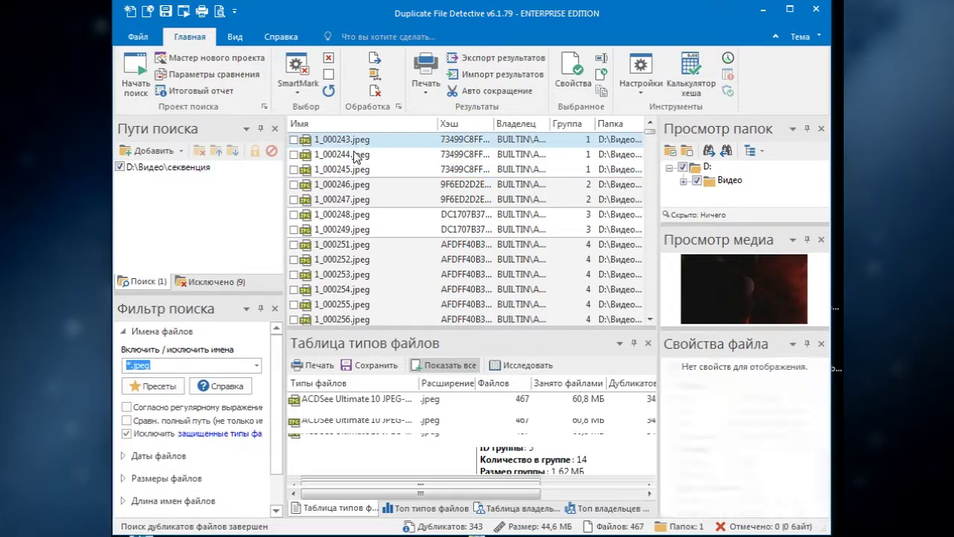
Preview 1_000247.jpeg from group 2 and compare the group 4 duplicates, 1_000251.jpeg to 1_000256.jpeg
{"action": "left_click", "coordinate": [365, 200]}
{"action": "left_click", "coordinate": [383, 245]}
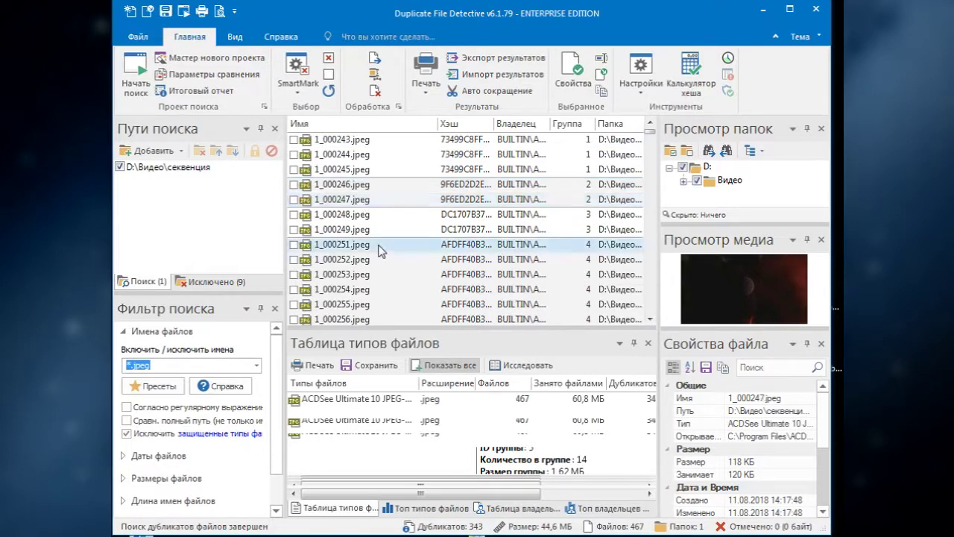
{"action": "left_click", "coordinate": [650, 319]}
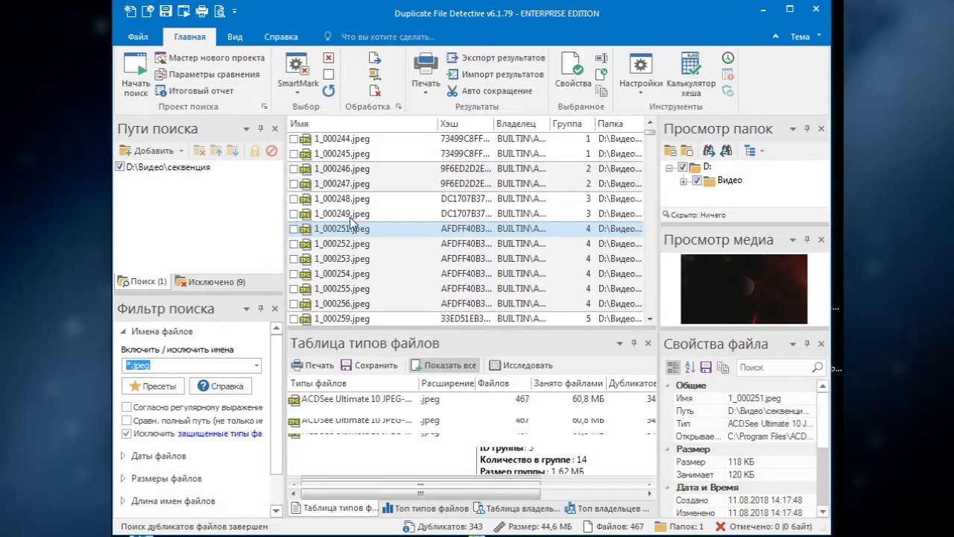
{"action": "left_click", "coordinate": [353, 245]}
{"action": "left_click", "coordinate": [355, 261]}
{"action": "left_click", "coordinate": [354, 274]}
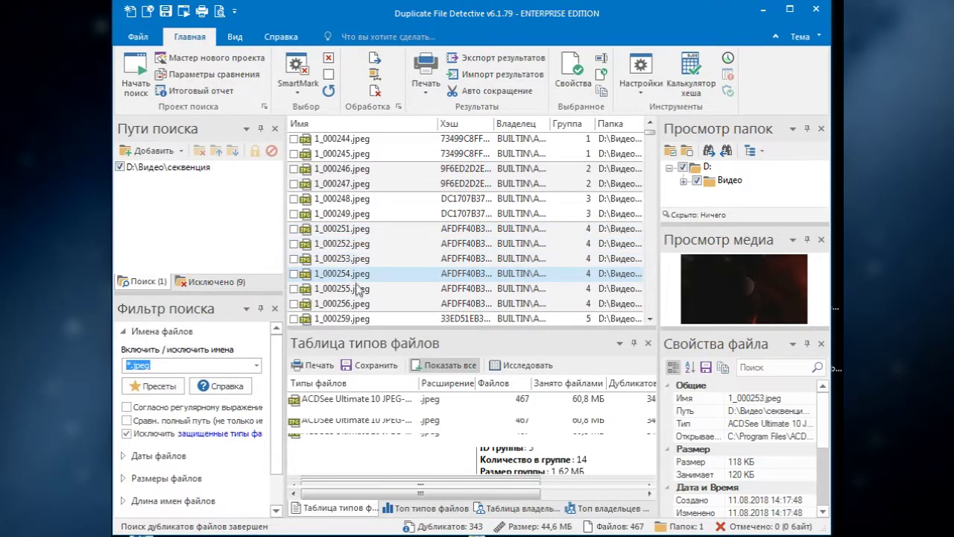
{"action": "left_click", "coordinate": [356, 289]}
{"action": "left_click", "coordinate": [358, 303]}
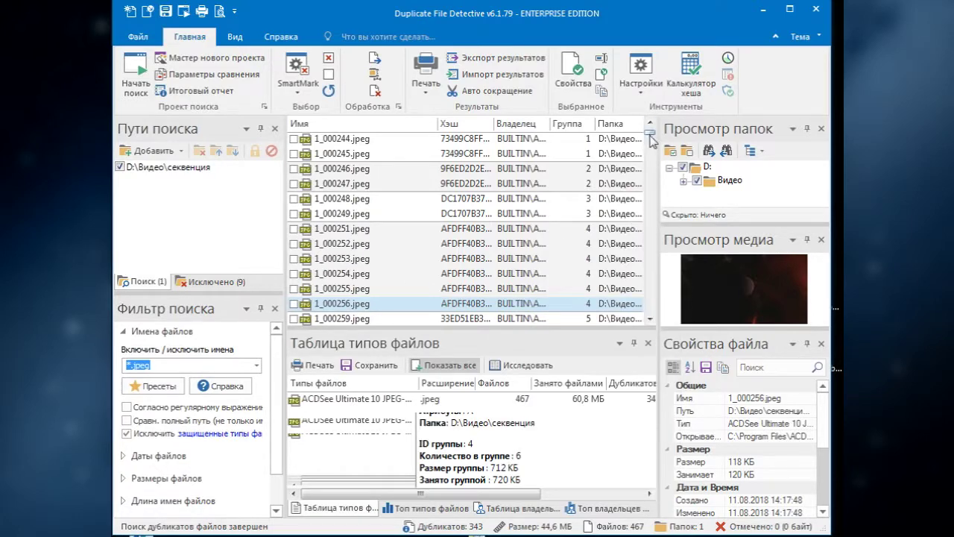
{"action": "scroll", "coordinate": [652, 140], "scroll_direction": "up", "scroll_amount": 1}
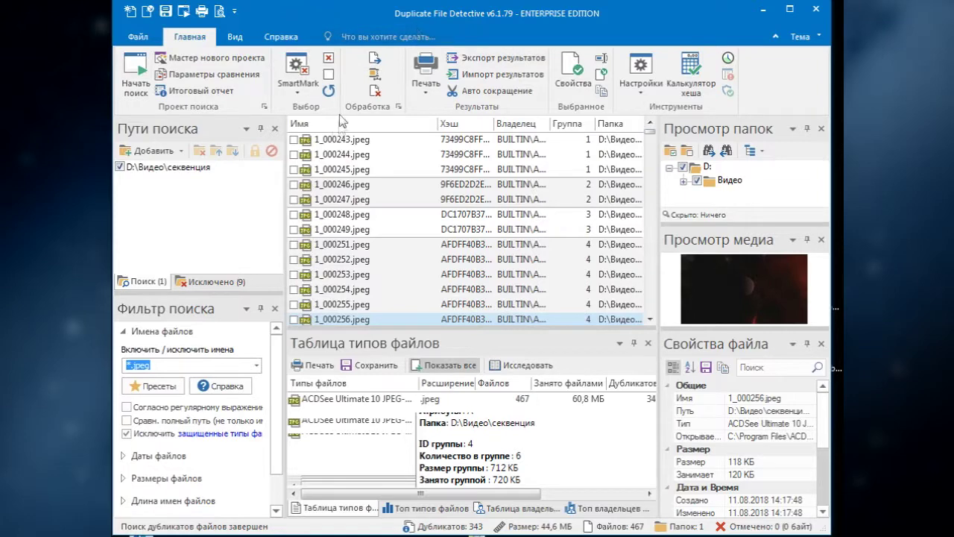
Use SmartMark to mark every file except the first in each duplicate group, keeping the one-unmarked-file-per-group safeguard enabled
{"action": "left_click", "coordinate": [300, 92]}
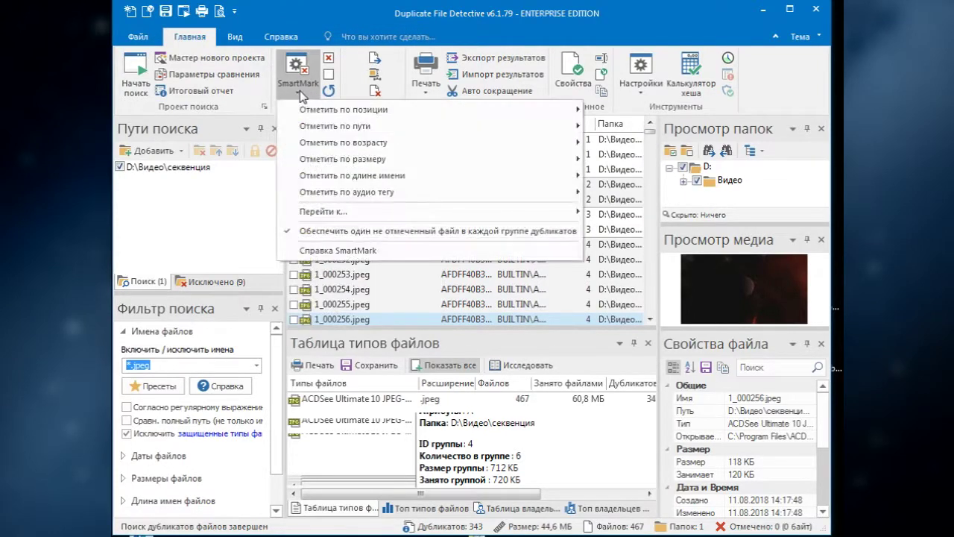
{"action": "mouse_move", "coordinate": [322, 115]}
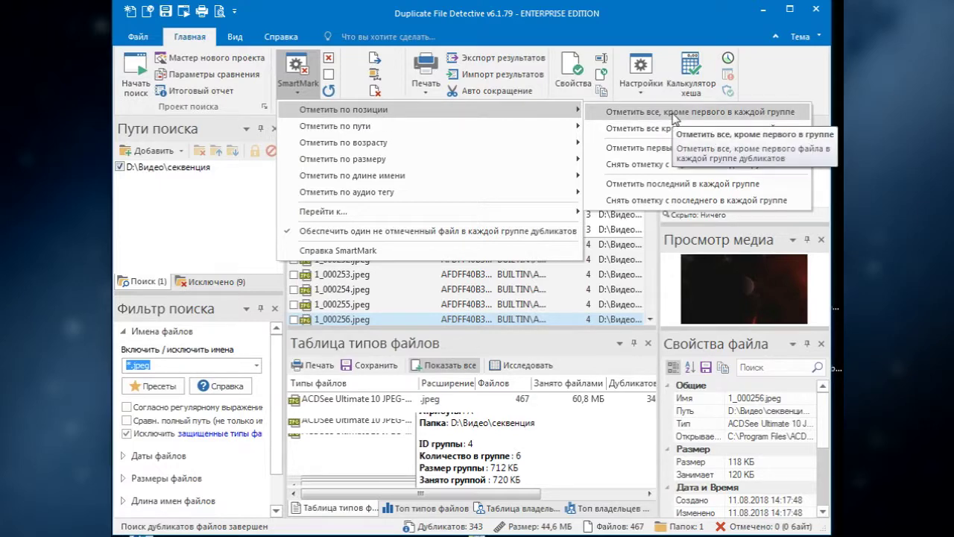
{"action": "left_click", "coordinate": [673, 118]}
{"action": "left_click", "coordinate": [295, 93]}
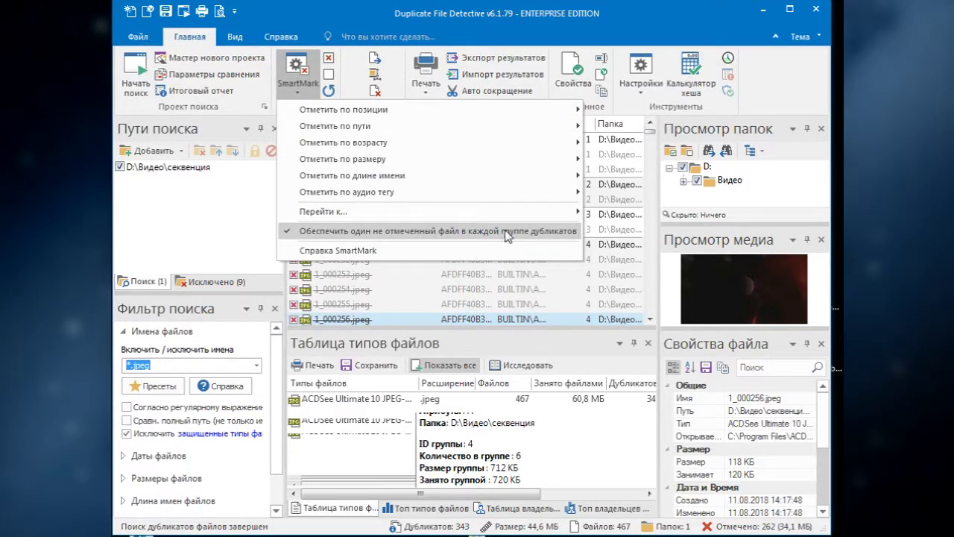
{"action": "left_click", "coordinate": [637, 30]}
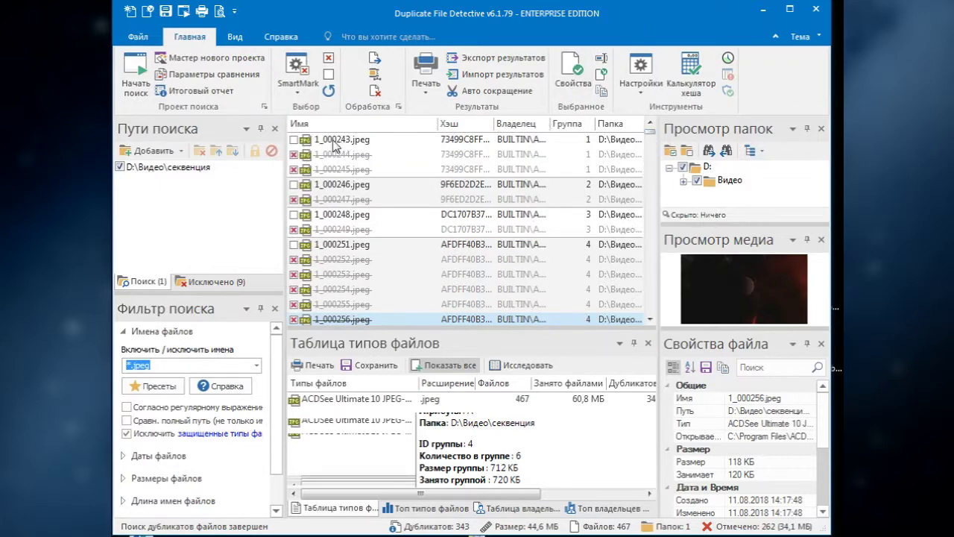
Check the marked and unmarked frames in duplicate groups 1 to 4, from 1_000243.jpeg to 1_000252.jpeg
{"action": "mouse_move", "coordinate": [325, 146]}
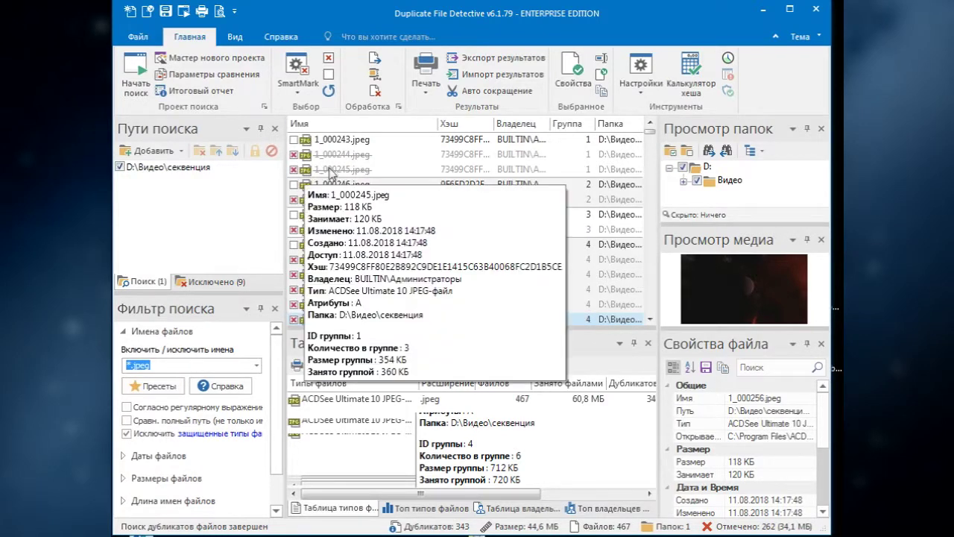
{"action": "left_click", "coordinate": [350, 156]}
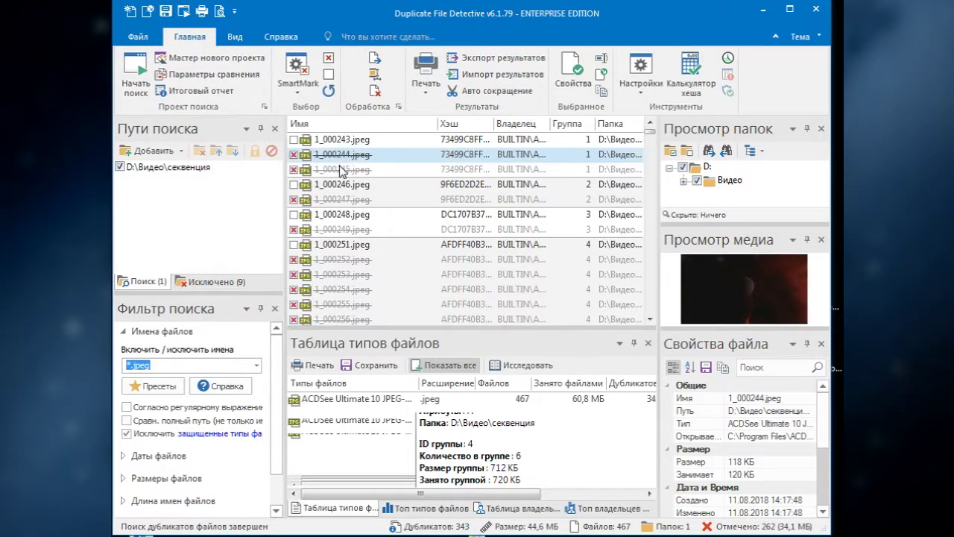
{"action": "left_click", "coordinate": [341, 170]}
{"action": "left_click", "coordinate": [343, 141]}
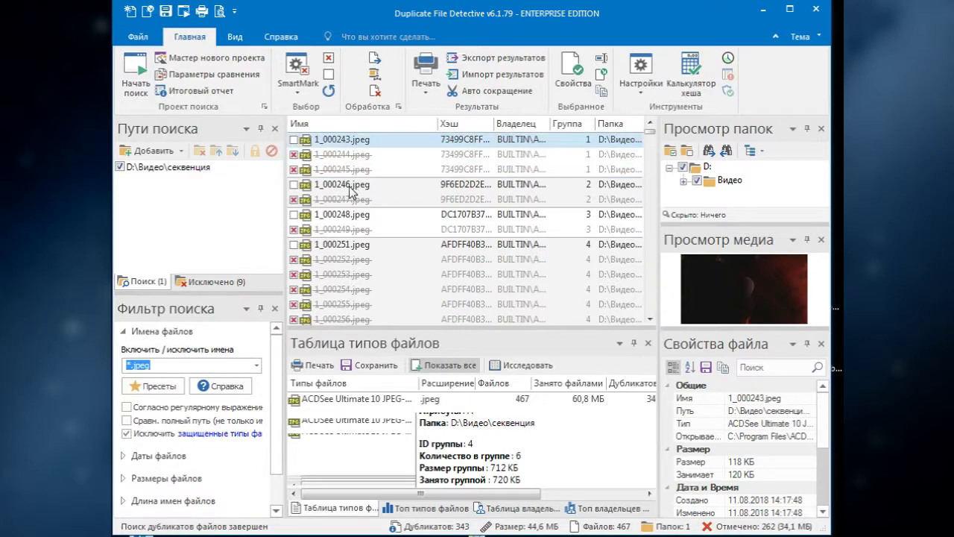
{"action": "left_click", "coordinate": [342, 199]}
{"action": "left_click", "coordinate": [344, 229]}
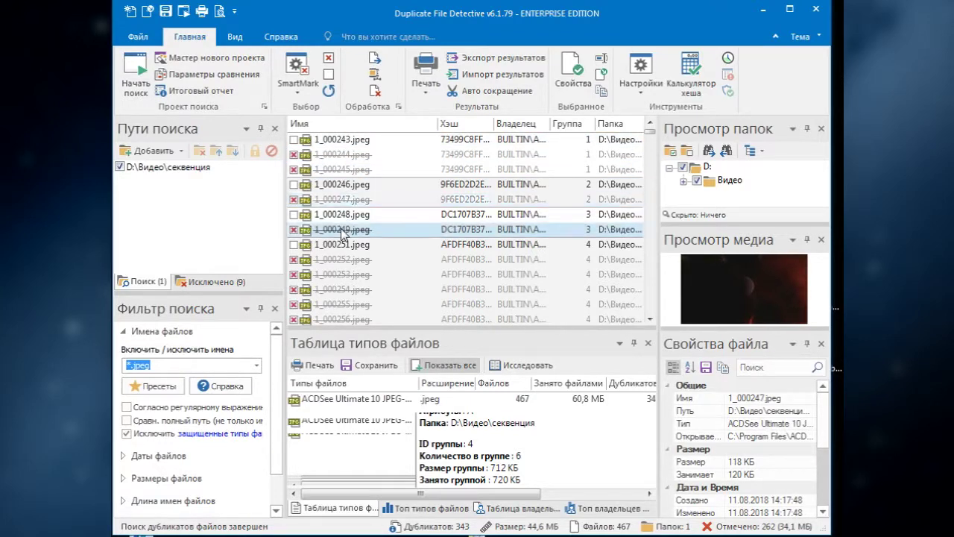
{"action": "left_click", "coordinate": [345, 261]}
{"action": "scroll", "coordinate": [371, 284], "scroll_direction": "down", "scroll_amount": 1}
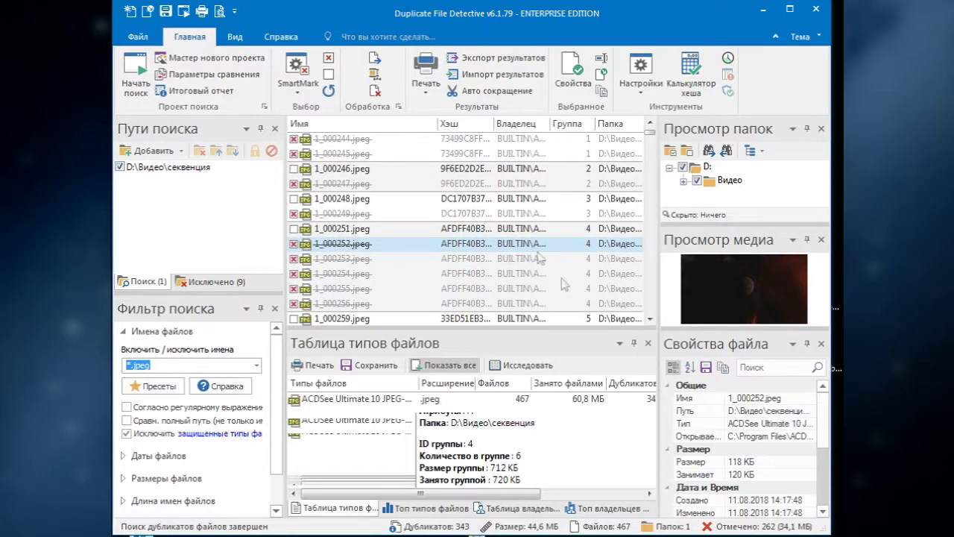
Delete all marked duplicate files to the Windows Recycle Bin and confirm the operation
{"action": "left_click", "coordinate": [374, 92]}
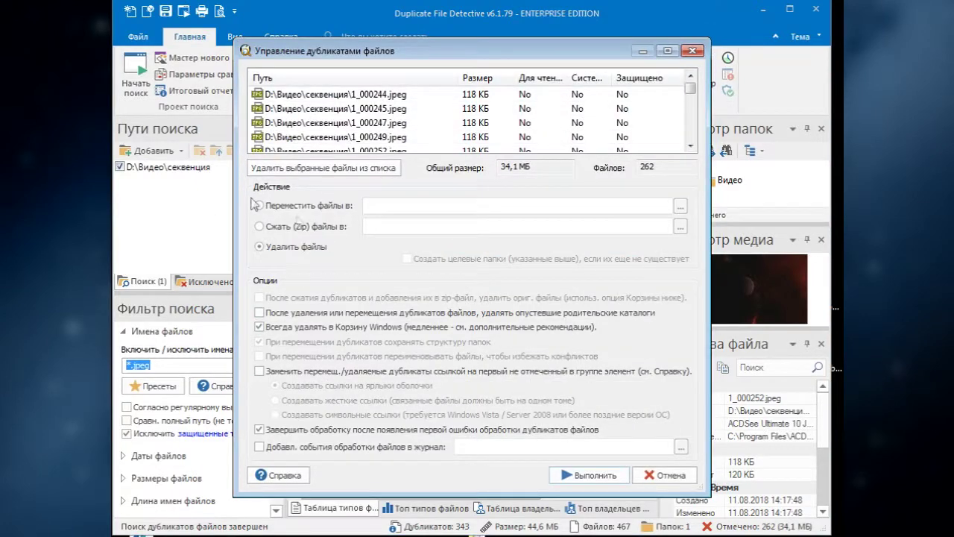
{"action": "left_click", "coordinate": [592, 476]}
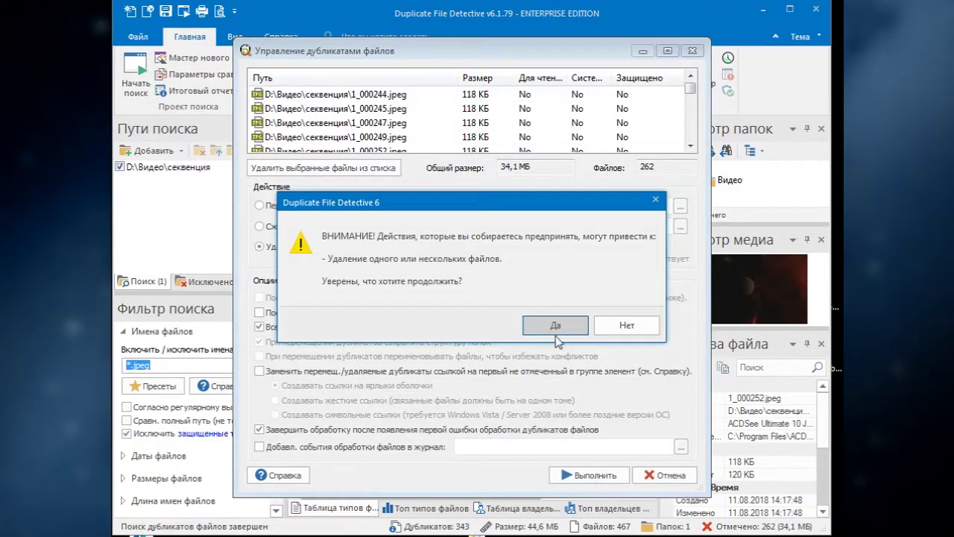
{"action": "left_click", "coordinate": [526, 328]}
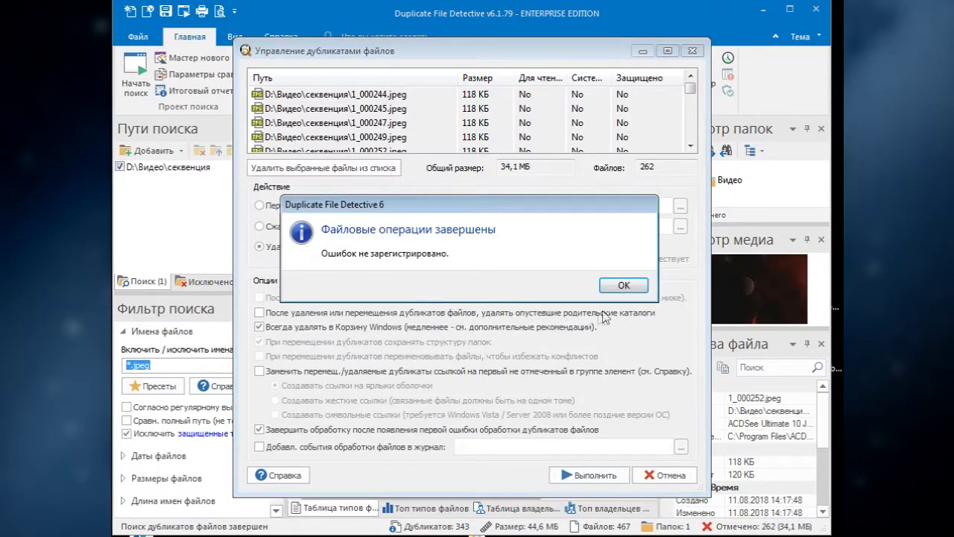
{"action": "left_click", "coordinate": [623, 286]}
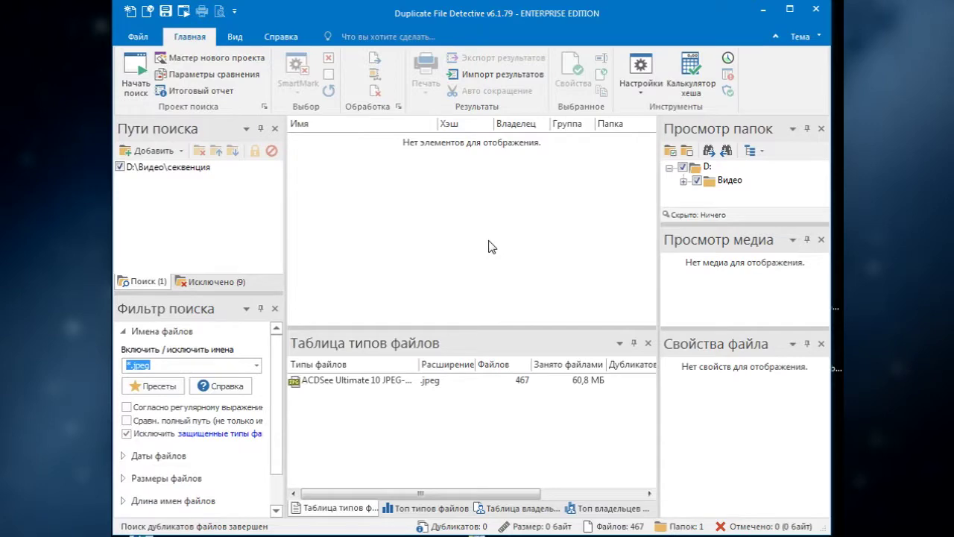
Switch to the секвенция folder in Windows Explorer, refresh its contents, and move the window fully into view
{"action": "key", "text": "alt+Tab"}
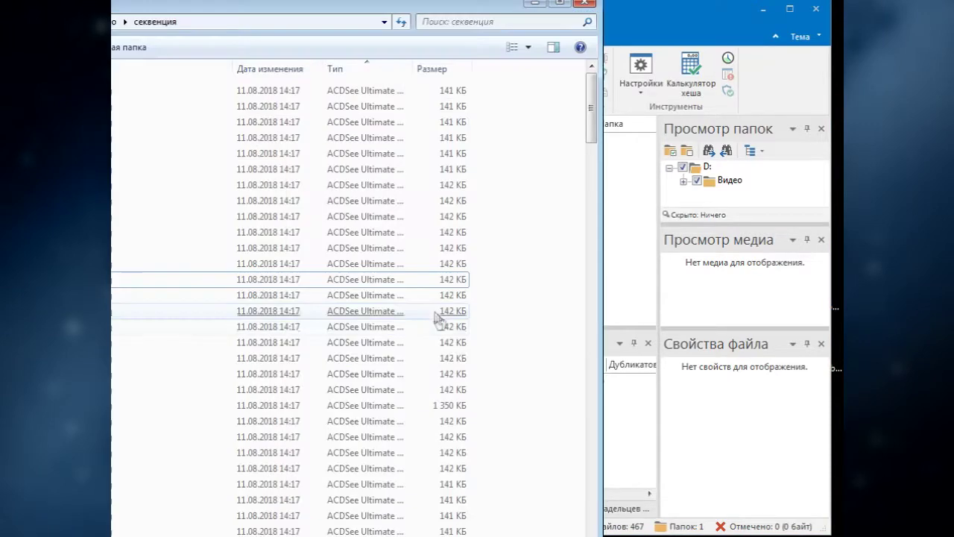
{"action": "right_click", "coordinate": [555, 139]}
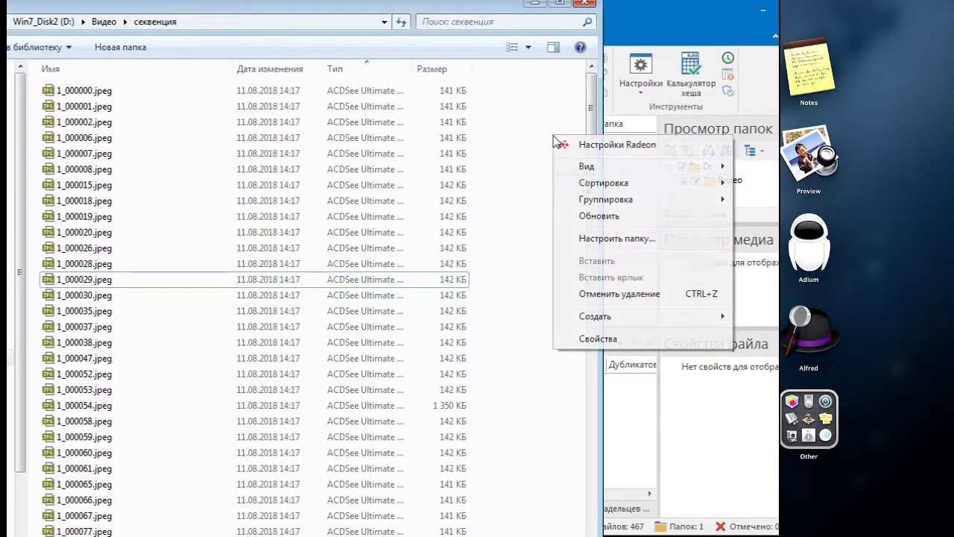
{"action": "left_click", "coordinate": [598, 215]}
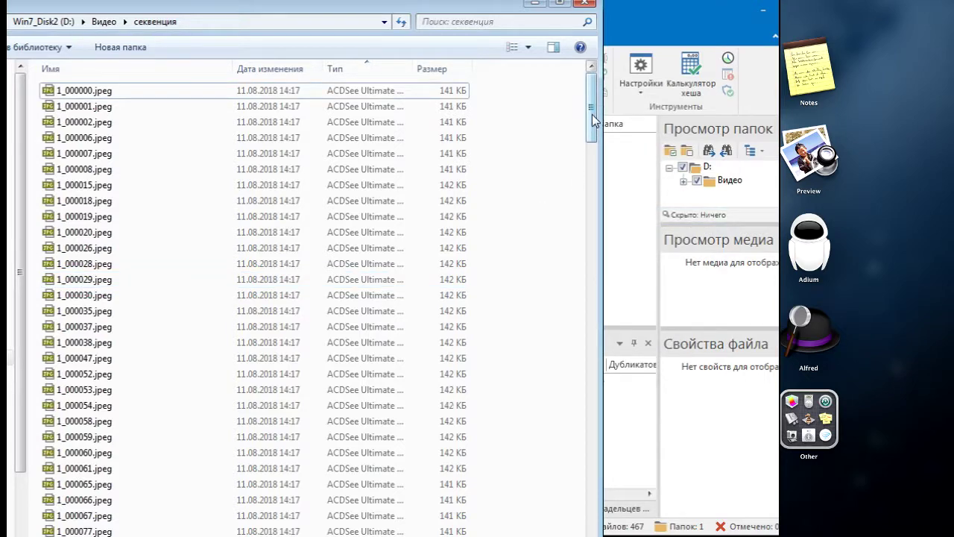
{"action": "left_click_drag", "start_coordinate": [594, 122], "coordinate": [603, 449]}
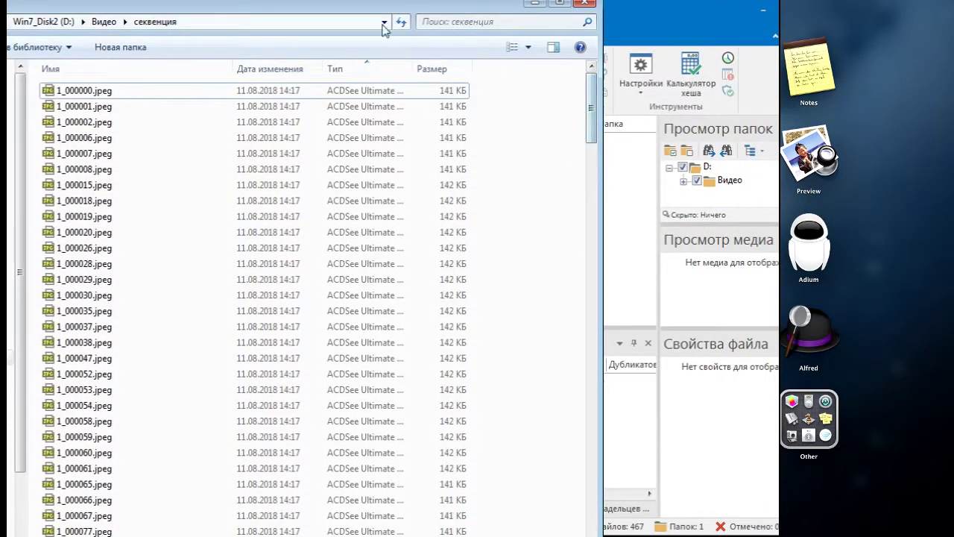
{"action": "left_click_drag", "start_coordinate": [372, 11], "coordinate": [506, 31]}
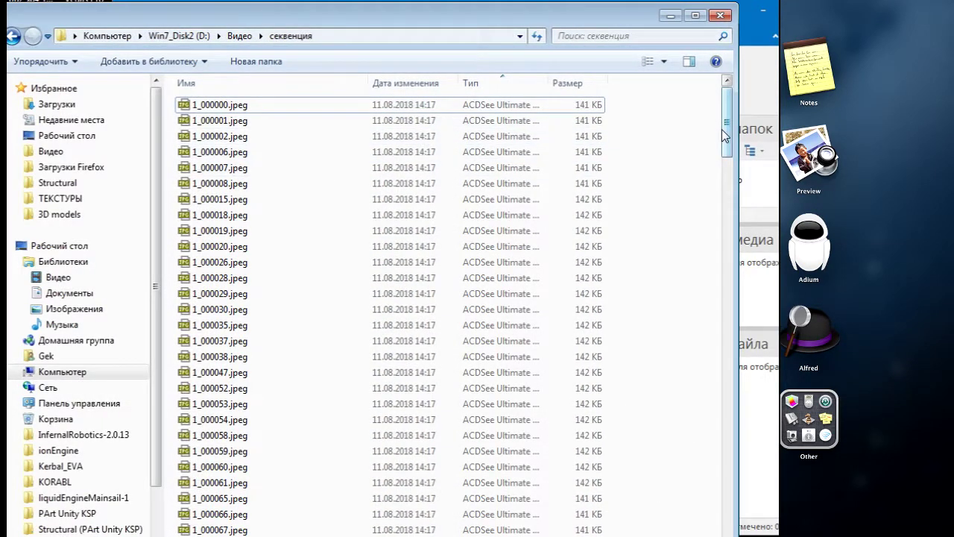
Check the numbering of the first remaining frames in the folder, such as 1_000001.jpeg, 1_000002.jpeg and 1_000006.jpeg
{"action": "left_click", "coordinate": [257, 110]}
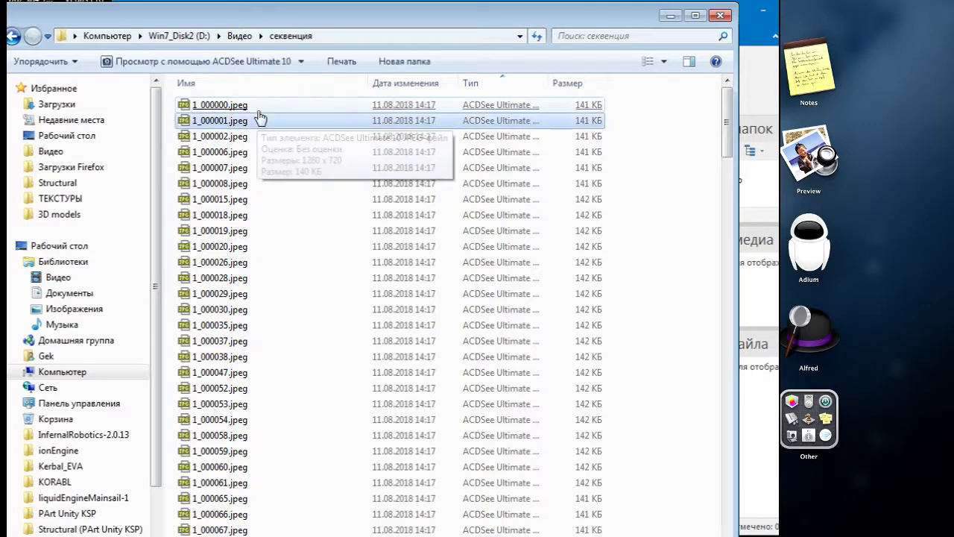
{"action": "left_click", "coordinate": [233, 153]}
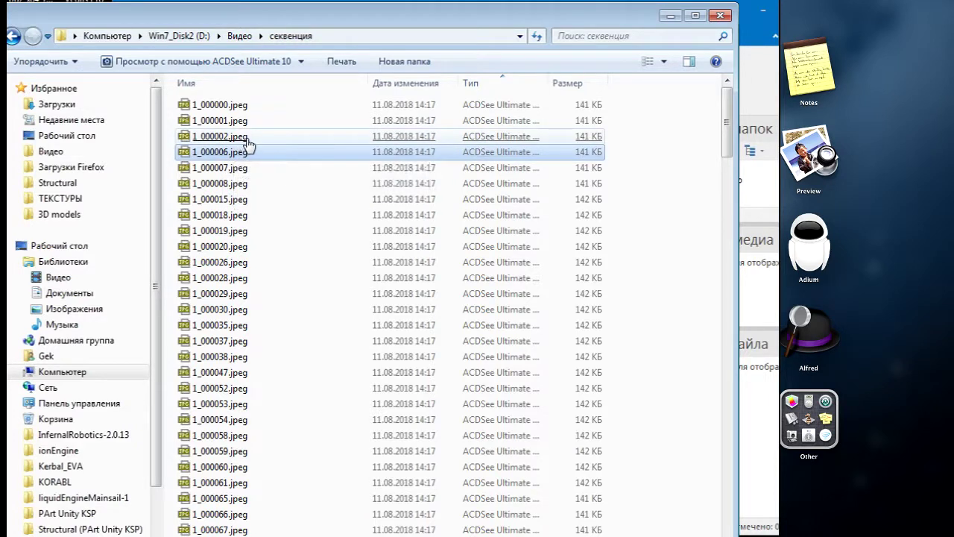
{"action": "left_click", "coordinate": [240, 140]}
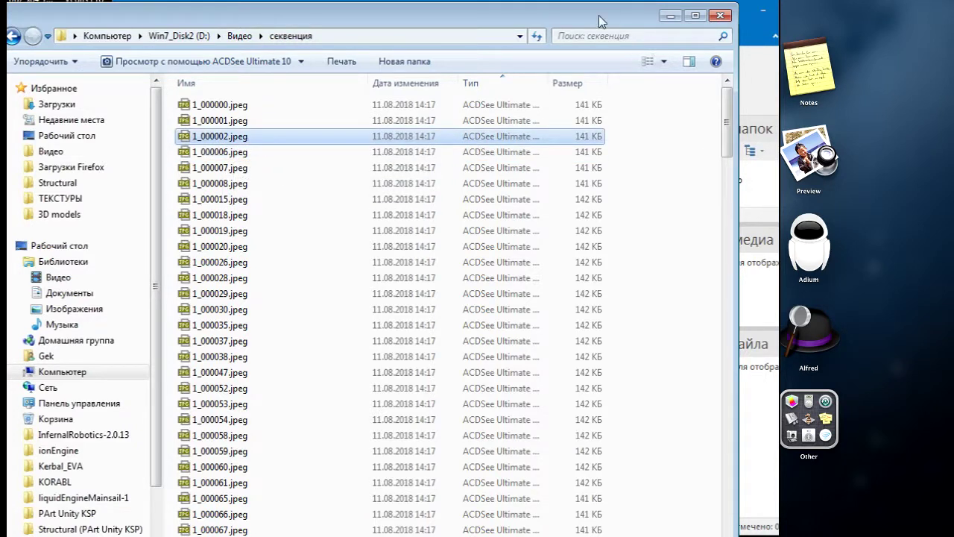
{"action": "left_click_drag", "start_coordinate": [600, 21], "coordinate": [602, 4]}
Switch to Total Commander, open the folder d:\Видео\секвенция, and select all of its files
{"action": "left_click", "coordinate": [667, 102]}
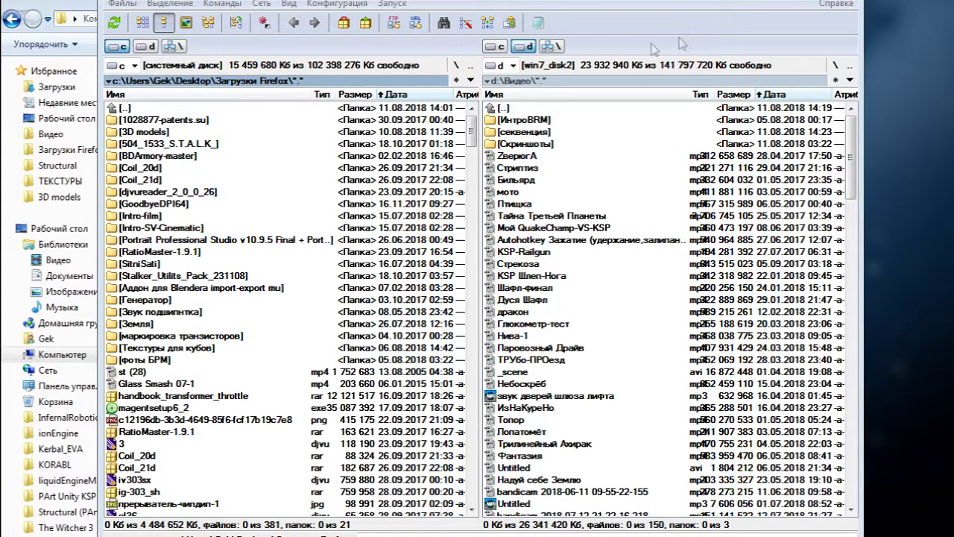
{"action": "double_click", "coordinate": [520, 132]}
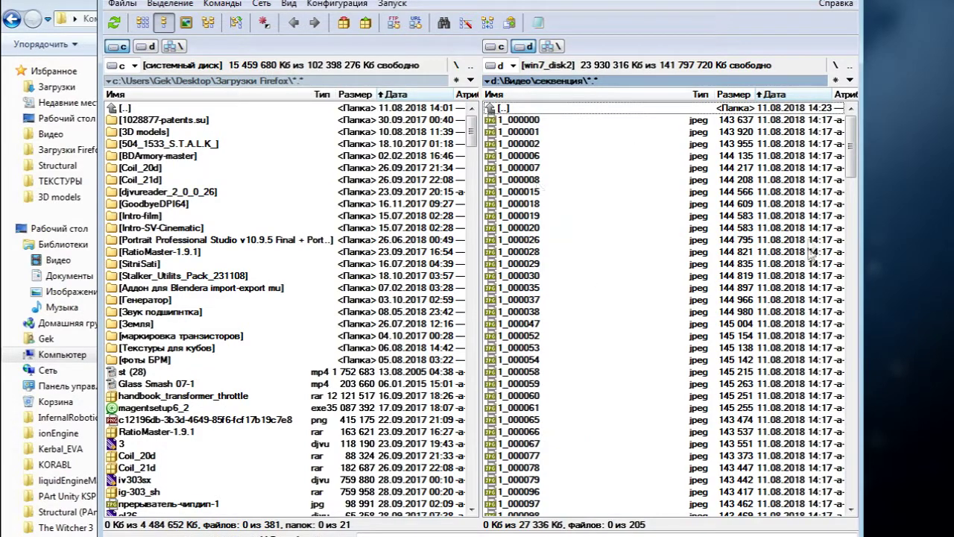
{"action": "left_click_drag", "start_coordinate": [851, 141], "coordinate": [798, 79]}
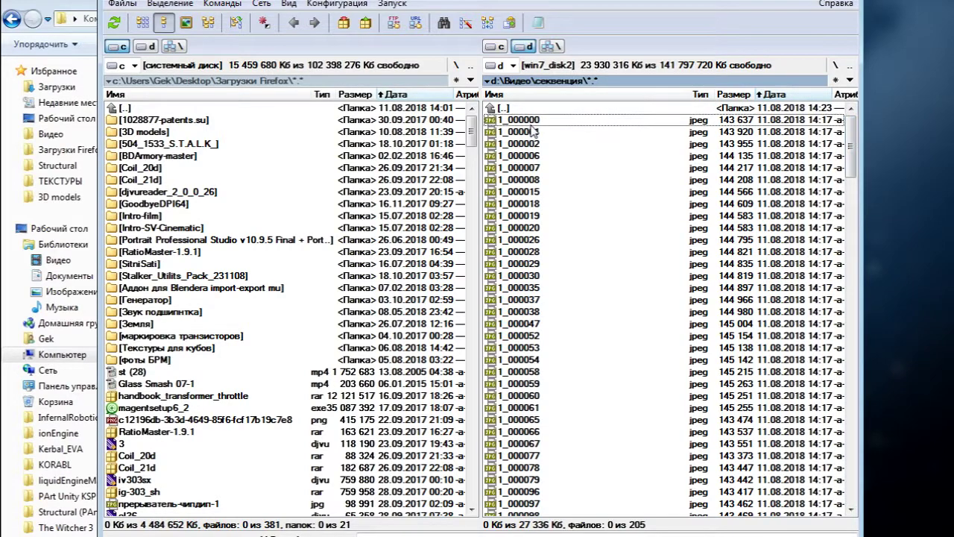
{"action": "left_click", "coordinate": [170, 4]}
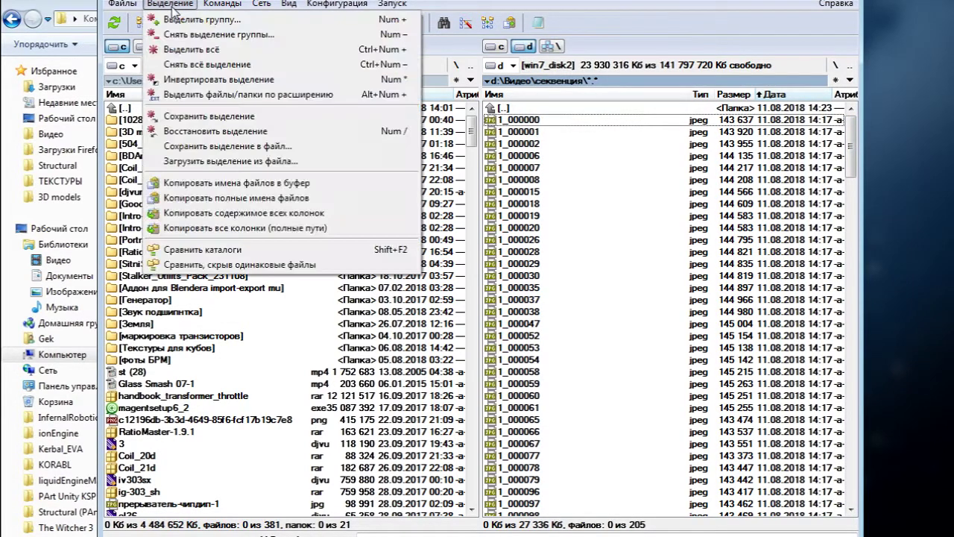
{"action": "left_click", "coordinate": [191, 50]}
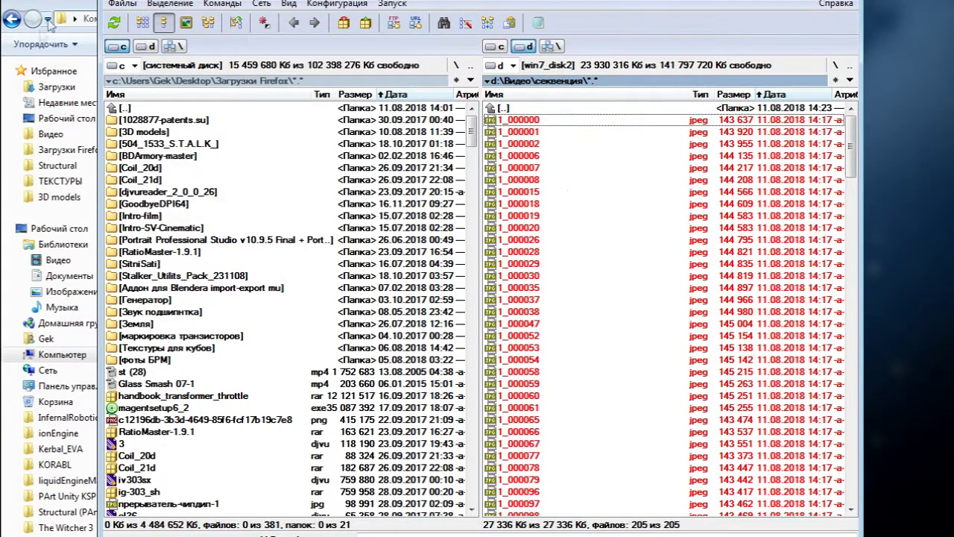
Batch-rename the selected frames with the counter mask [C], starting at 1 with step 1 and keeping the extension
{"action": "left_click", "coordinate": [122, 4]}
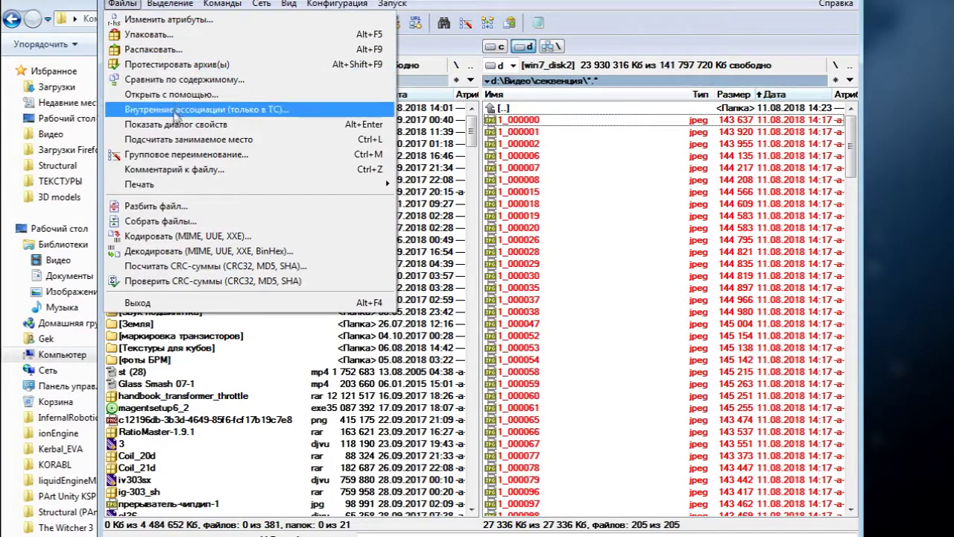
{"action": "left_click", "coordinate": [190, 154]}
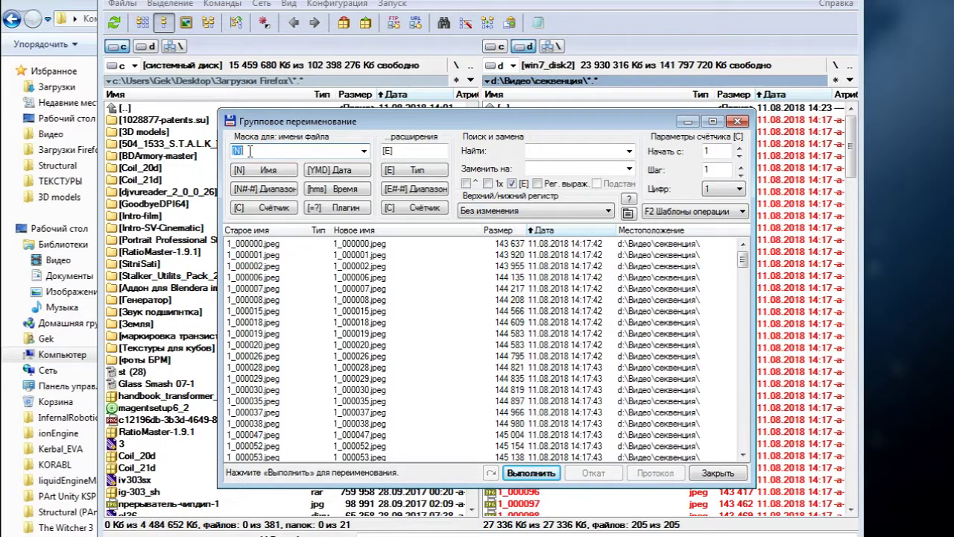
{"action": "left_click", "coordinate": [427, 155]}
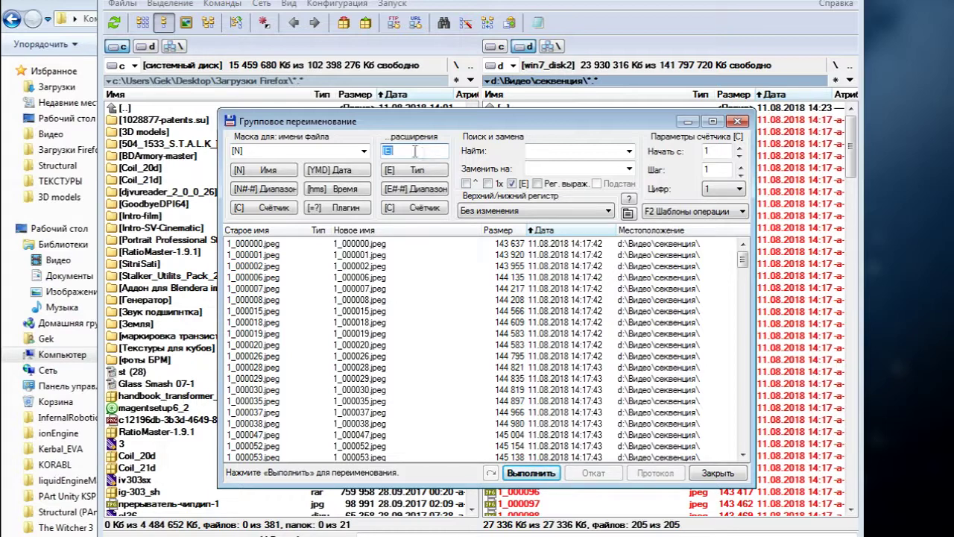
{"action": "left_click", "coordinate": [263, 151]}
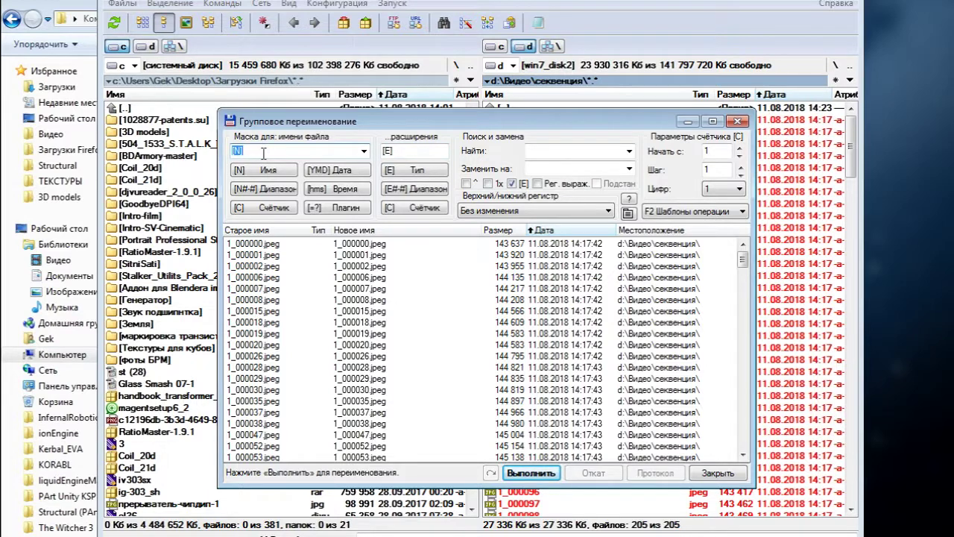
{"action": "key", "text": "BackSpace"}
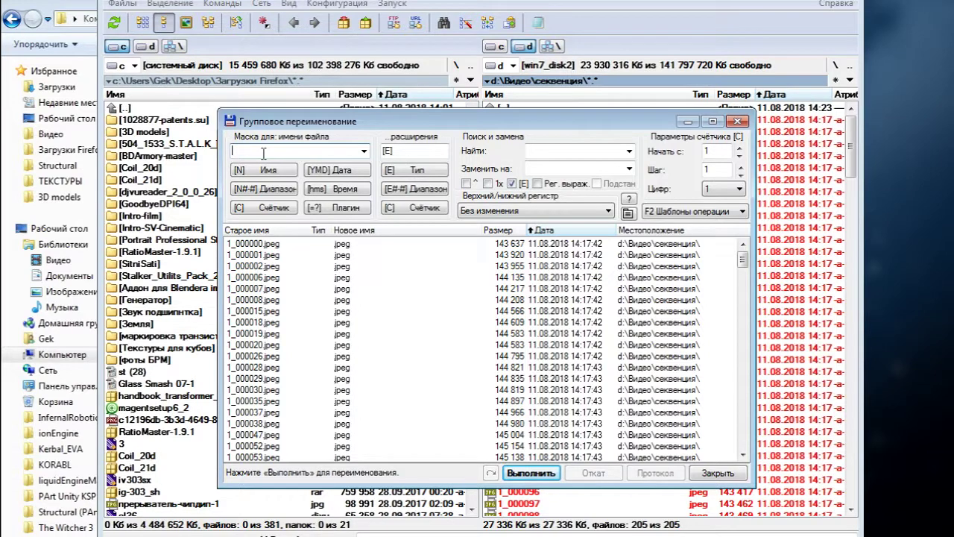
{"action": "left_click", "coordinate": [266, 208]}
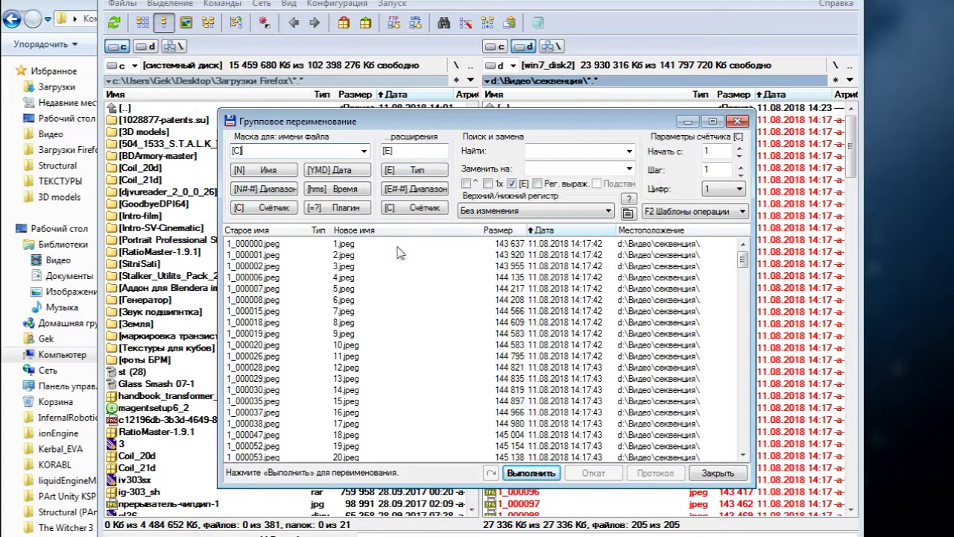
{"action": "left_click", "coordinate": [531, 473]}
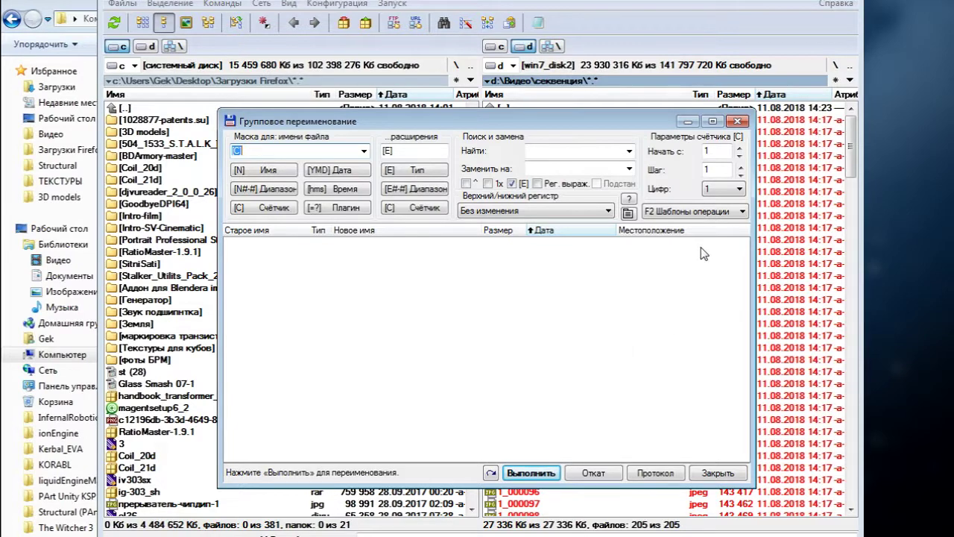
{"action": "left_click", "coordinate": [738, 119]}
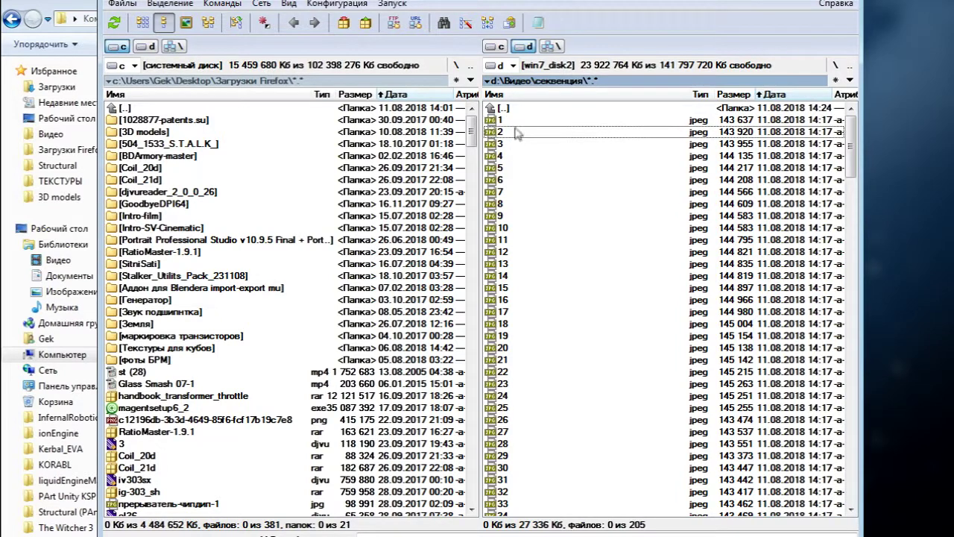
Examine the sequential numbering of the renamed JPEG files down to file 14
{"action": "key", "text": "Down"}
{"action": "key", "text": "Down"}
{"action": "key", "text": "Down"}
{"action": "key", "text": "Down"}
{"action": "key", "text": "Down"}
{"action": "key", "text": "Down"}
{"action": "key", "text": "Down"}
{"action": "key", "text": "Down"}
{"action": "key", "text": "Down"}
{"action": "key", "text": "Down"}
{"action": "key", "text": "Down"}
{"action": "key", "text": "Down"}
{"action": "key", "text": "Down"}
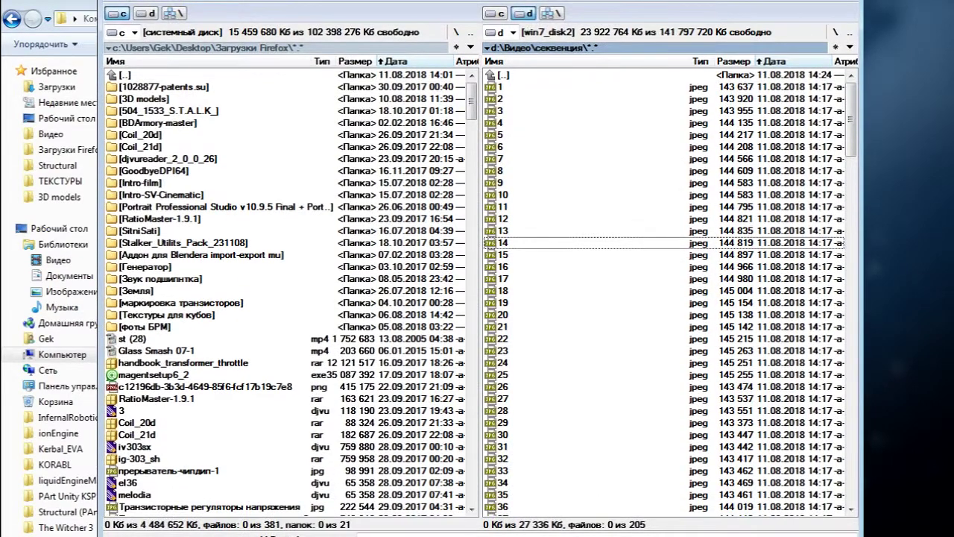
Return to Vegas Pro and place the playhead in the empty timeline area past the clip, at about 00:00:13;11
{"action": "key", "text": "alt+Tab"}
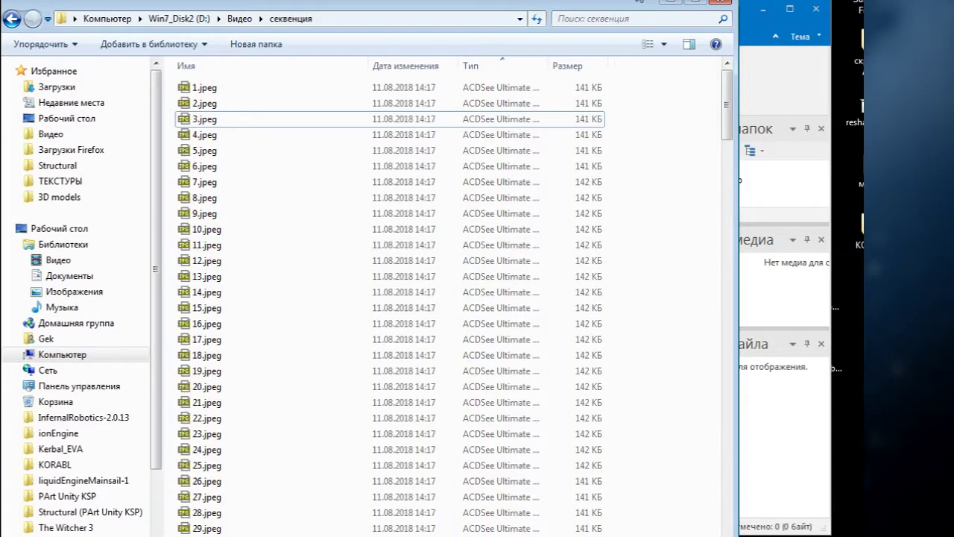
{"action": "left_click", "coordinate": [668, 4]}
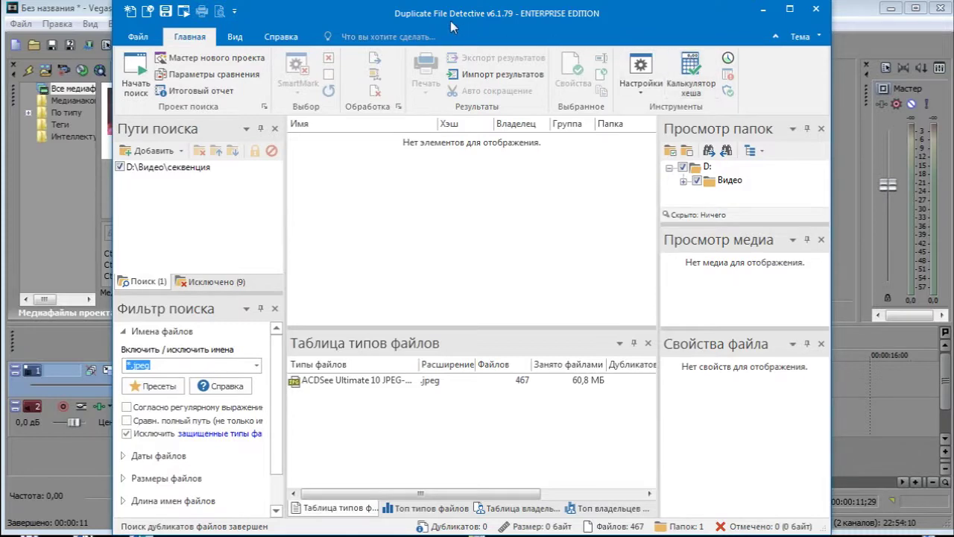
{"action": "left_click", "coordinate": [811, 10]}
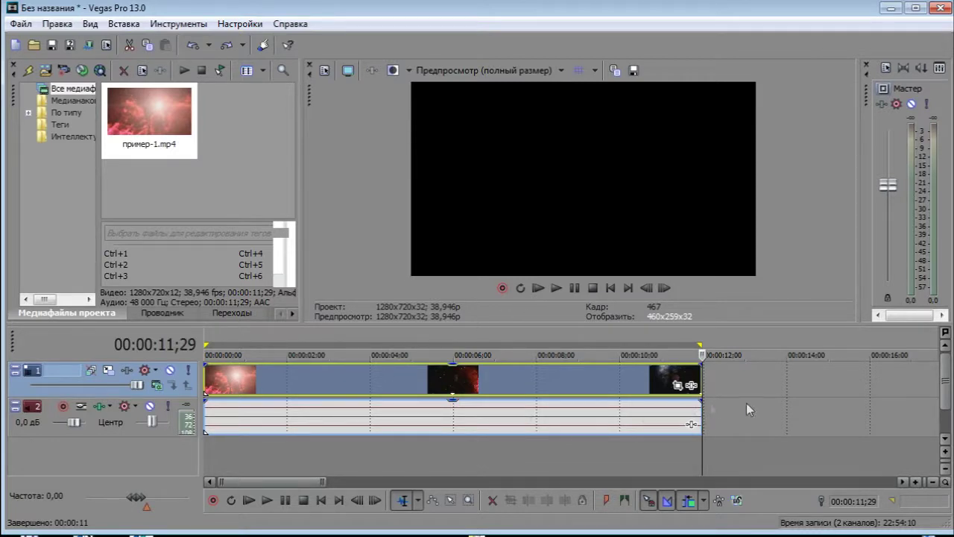
{"action": "left_click", "coordinate": [760, 393]}
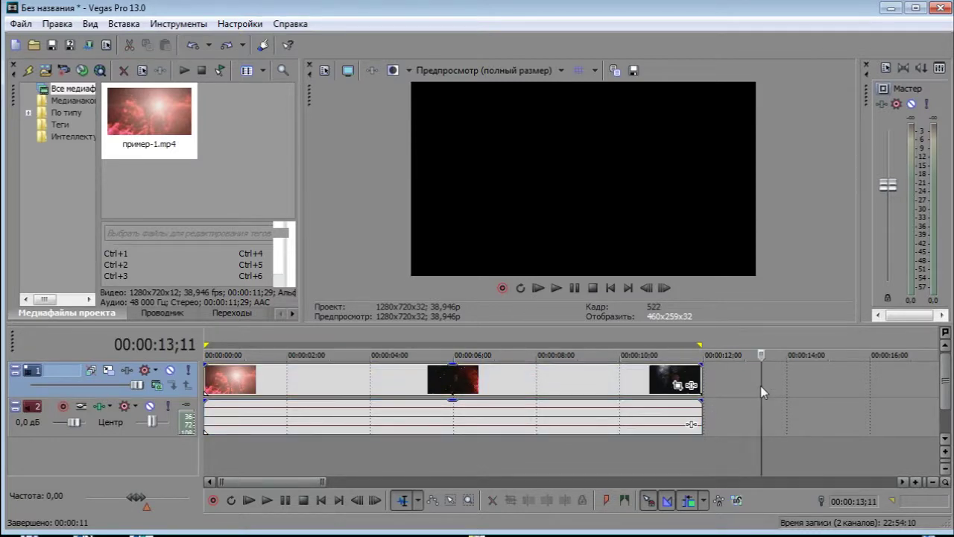
Import the frames from the секвенция folder as an image sequence, starting with 1.jpeg and ending at 205, keeping the default media properties
{"action": "left_click", "coordinate": [21, 24]}
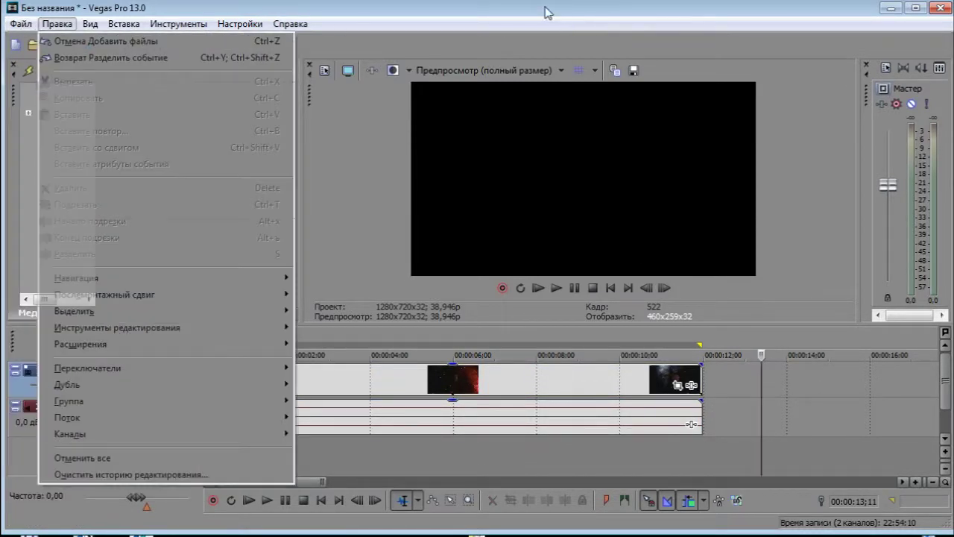
{"action": "left_click", "coordinate": [89, 73]}
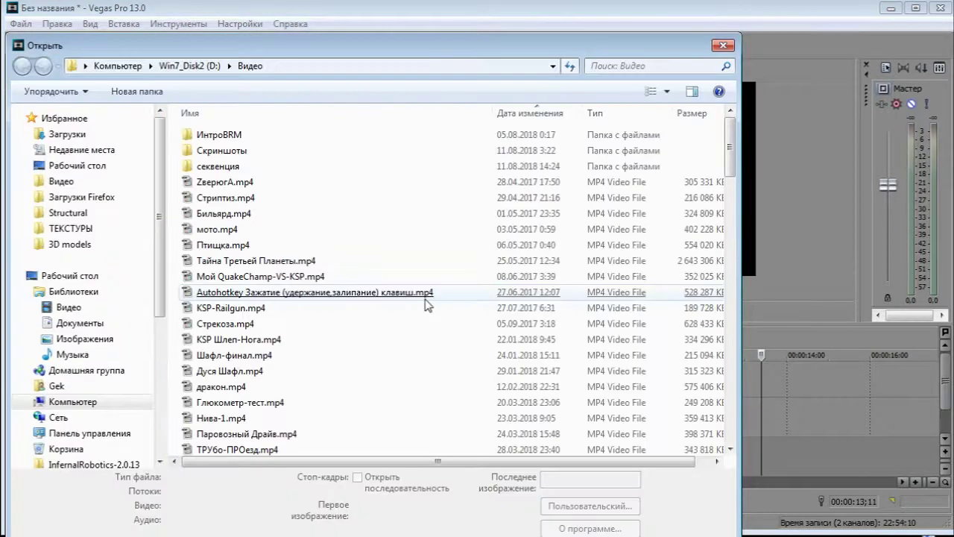
{"action": "double_click", "coordinate": [217, 167]}
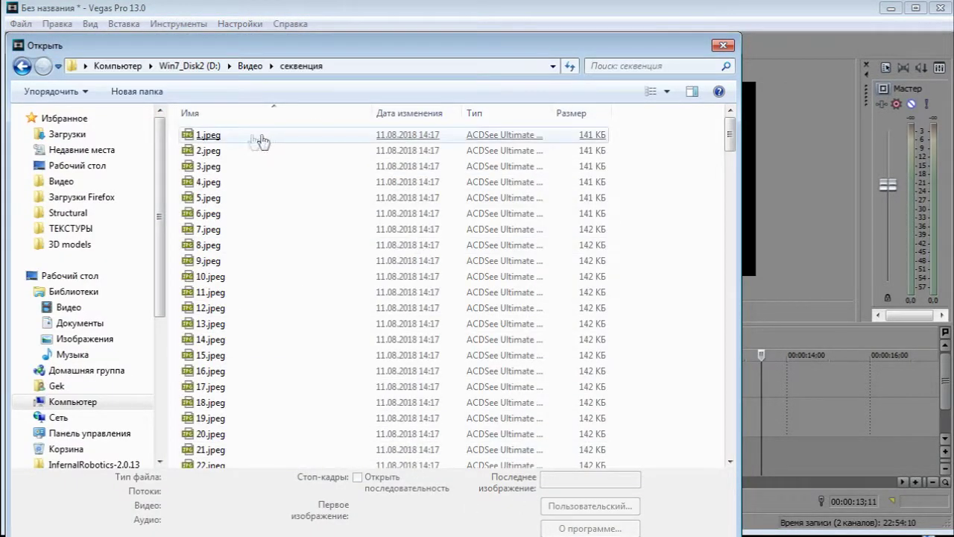
{"action": "left_click", "coordinate": [234, 142]}
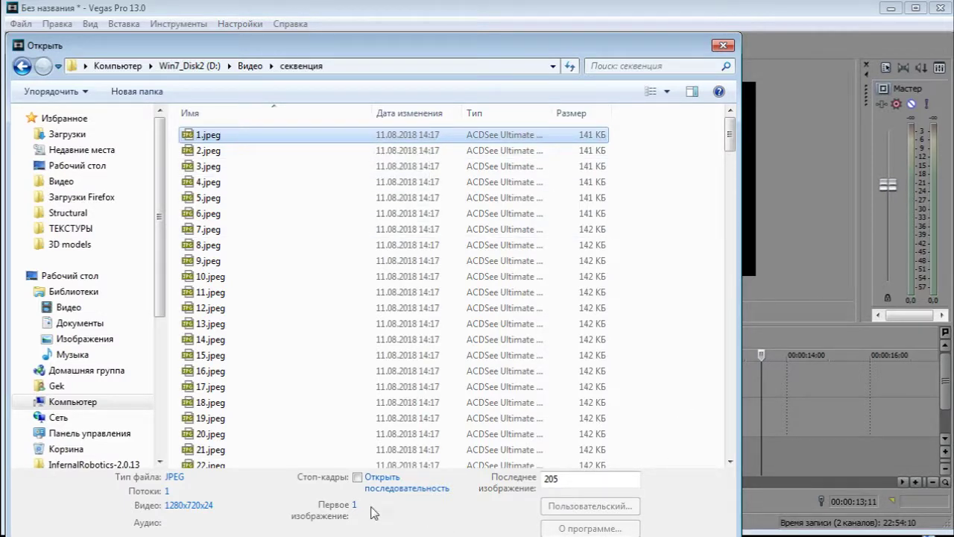
{"action": "left_click", "coordinate": [359, 480]}
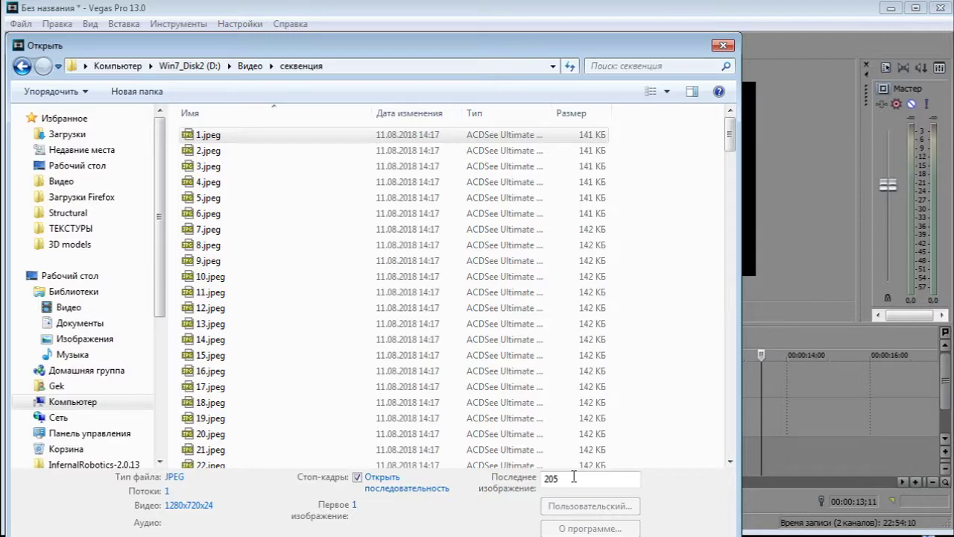
{"action": "left_click_drag", "start_coordinate": [590, 51], "coordinate": [565, 0]}
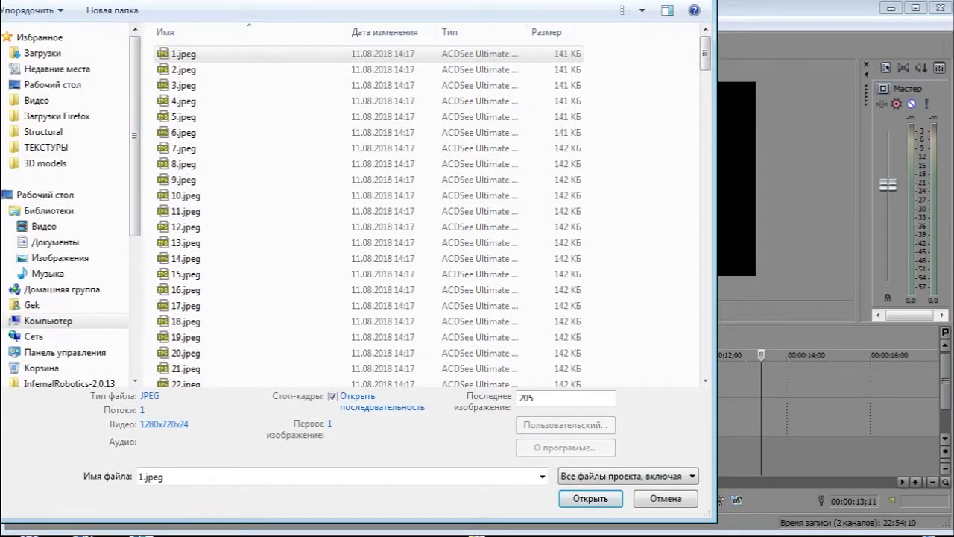
{"action": "left_click", "coordinate": [594, 498]}
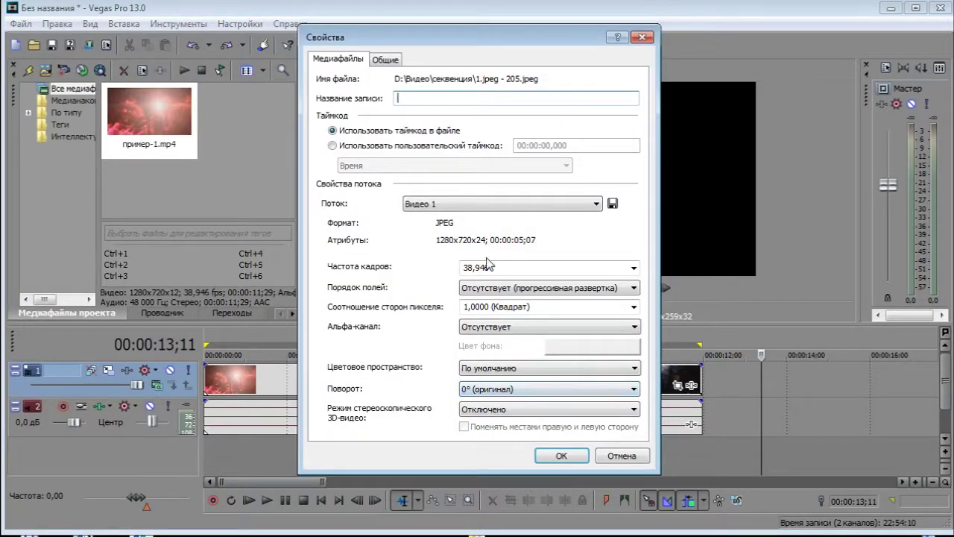
{"action": "left_click", "coordinate": [563, 456]}
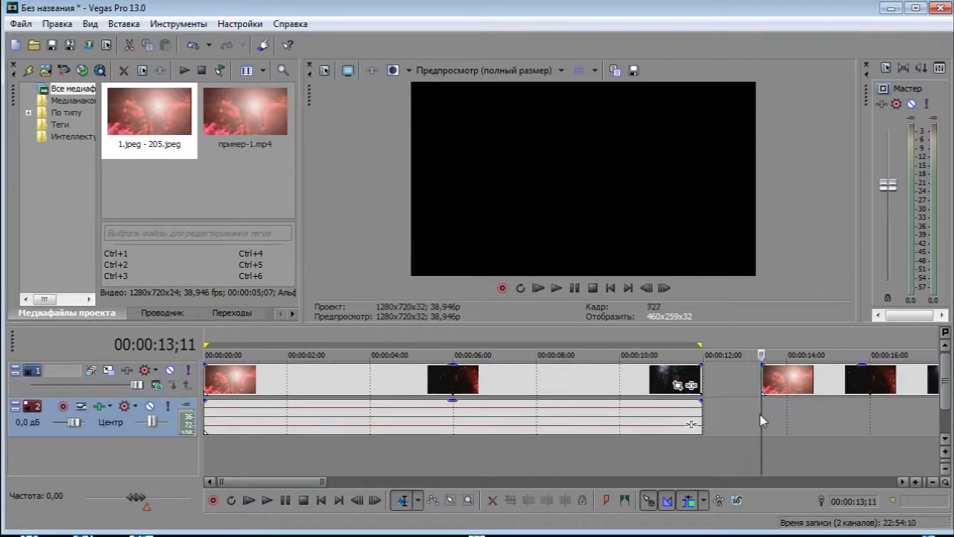
Insert a new video track and move the imported JPEG sequence clip onto it, aligned with the timeline start
{"action": "right_click", "coordinate": [182, 457]}
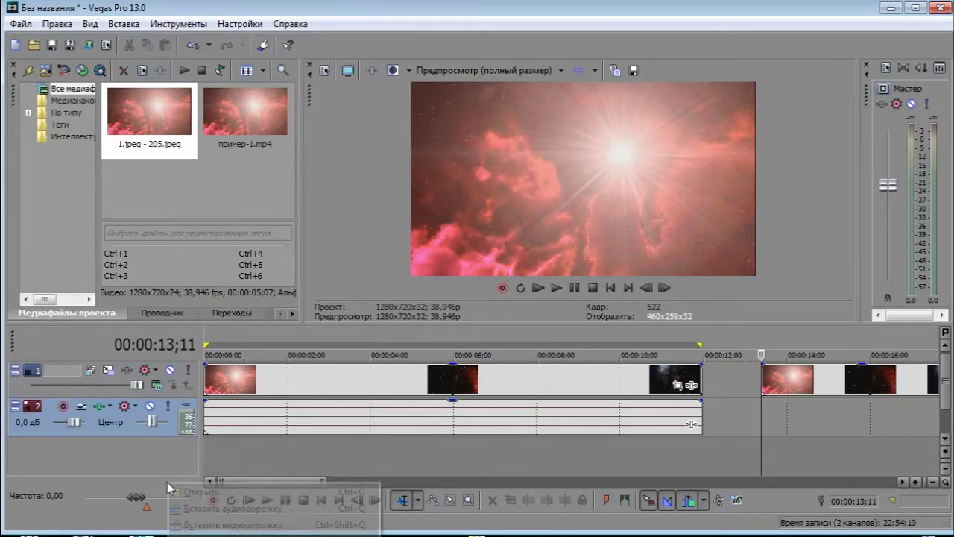
{"action": "left_click", "coordinate": [223, 524]}
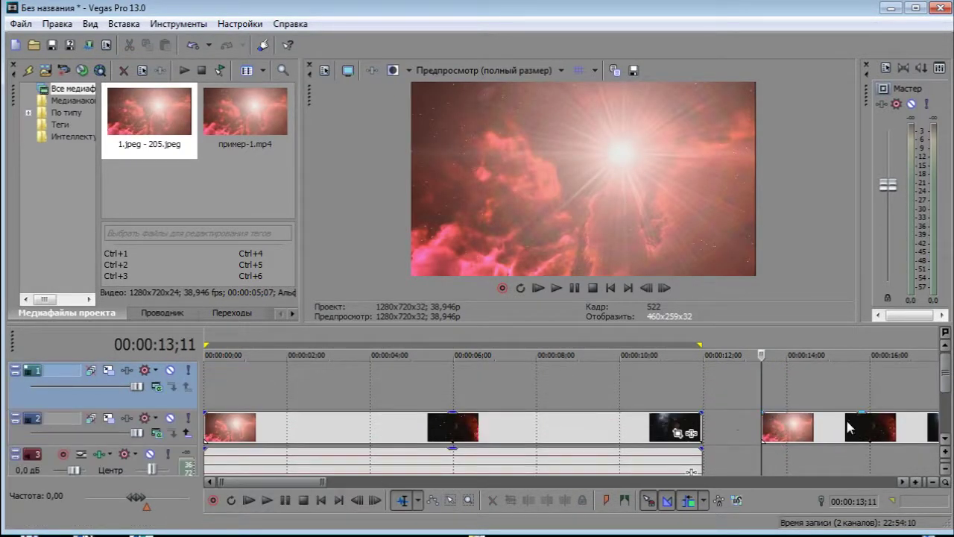
{"action": "left_click_drag", "start_coordinate": [847, 427], "coordinate": [290, 384]}
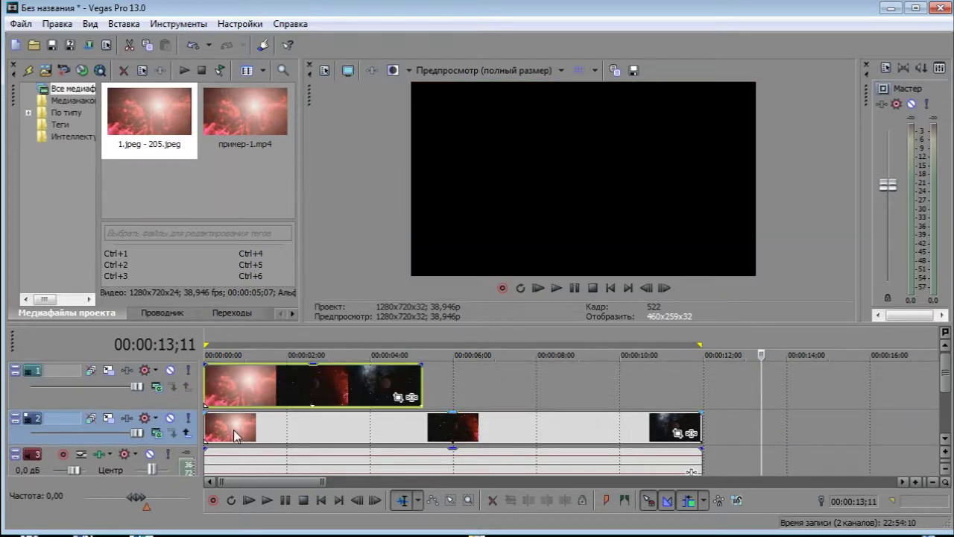
Mute the JPEG sequence track and play the original video from about 00:00:00;21
{"action": "left_click", "coordinate": [235, 436]}
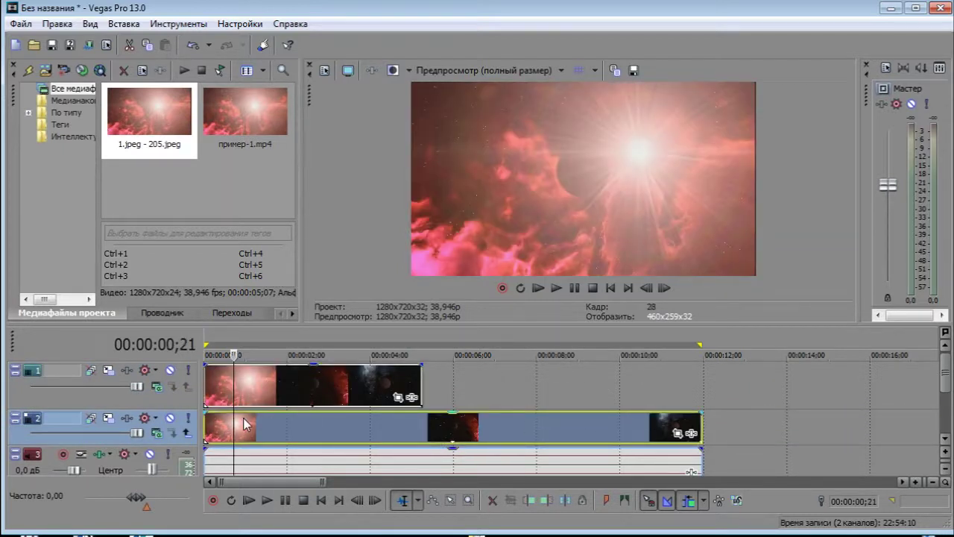
{"action": "left_click_drag", "start_coordinate": [185, 409], "coordinate": [184, 405]}
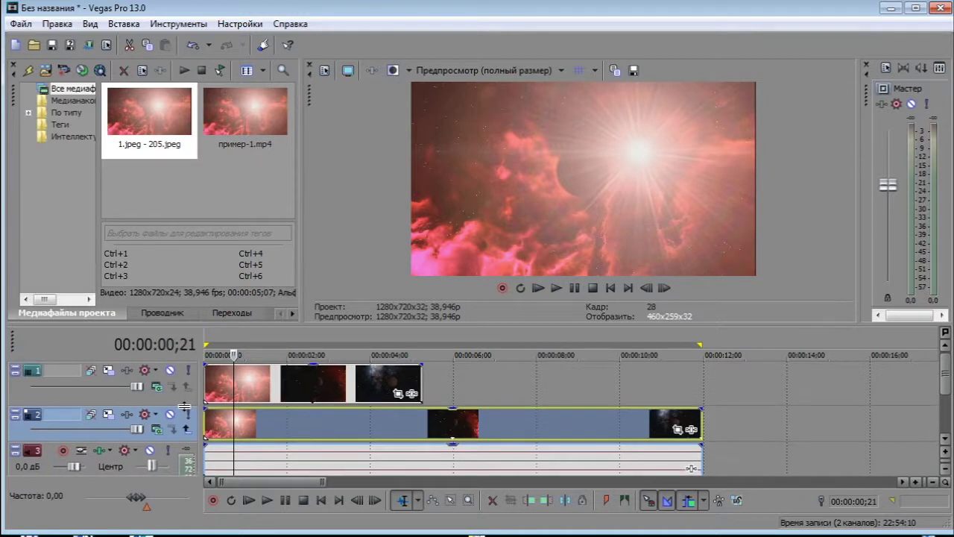
{"action": "left_click", "coordinate": [170, 370]}
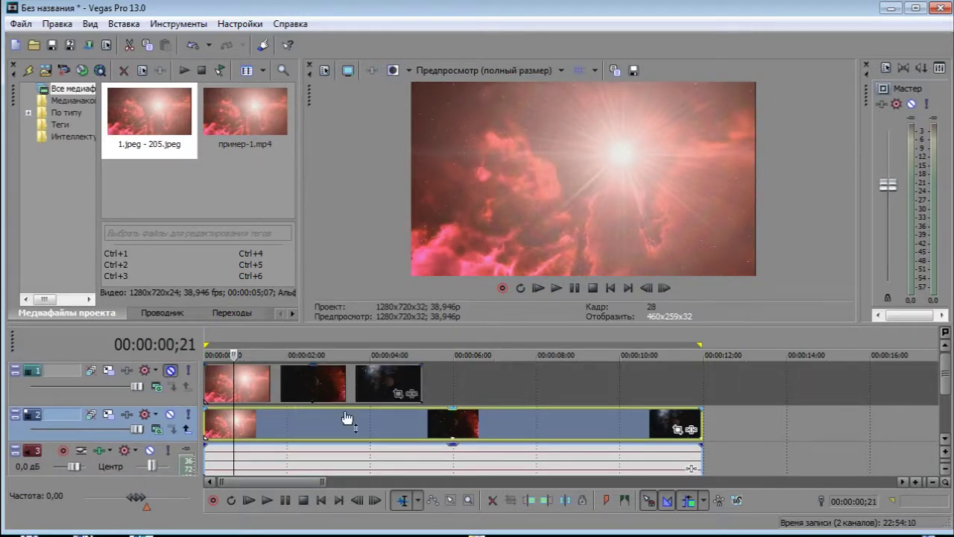
{"action": "key", "text": "space"}
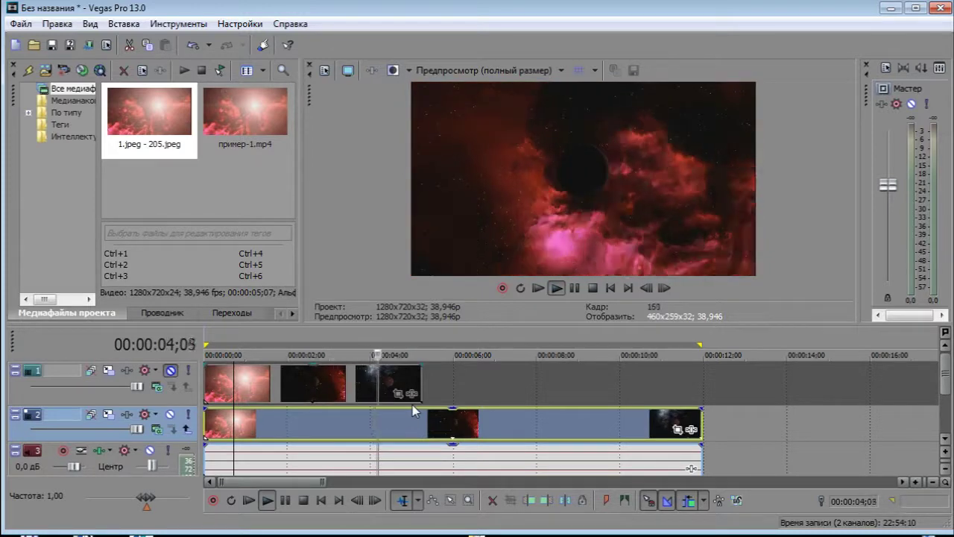
{"action": "key", "text": "space"}
Mute the original video track, unmute the JPEG sequence track, and play the sequence, including from the timeline start
{"action": "left_click", "coordinate": [170, 415]}
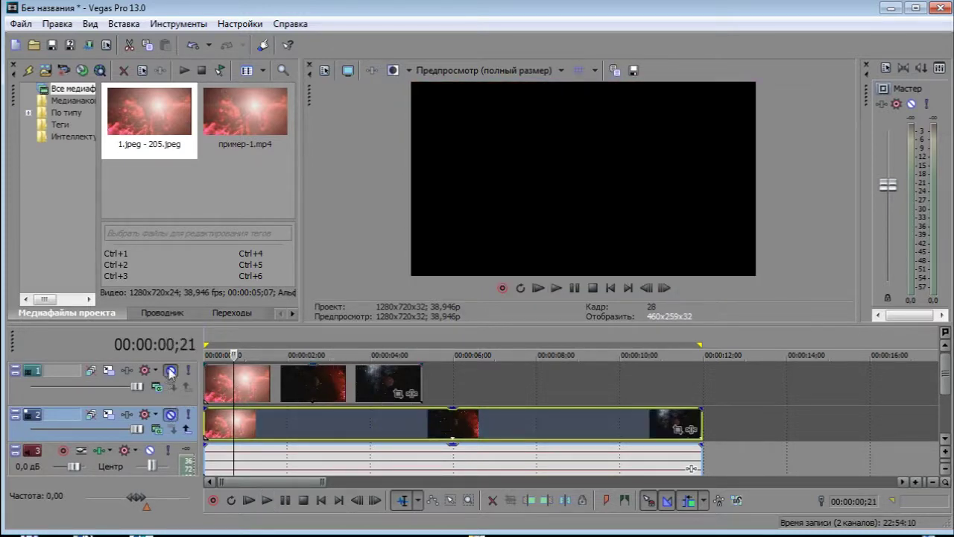
{"action": "left_click", "coordinate": [170, 370]}
{"action": "key", "text": "space"}
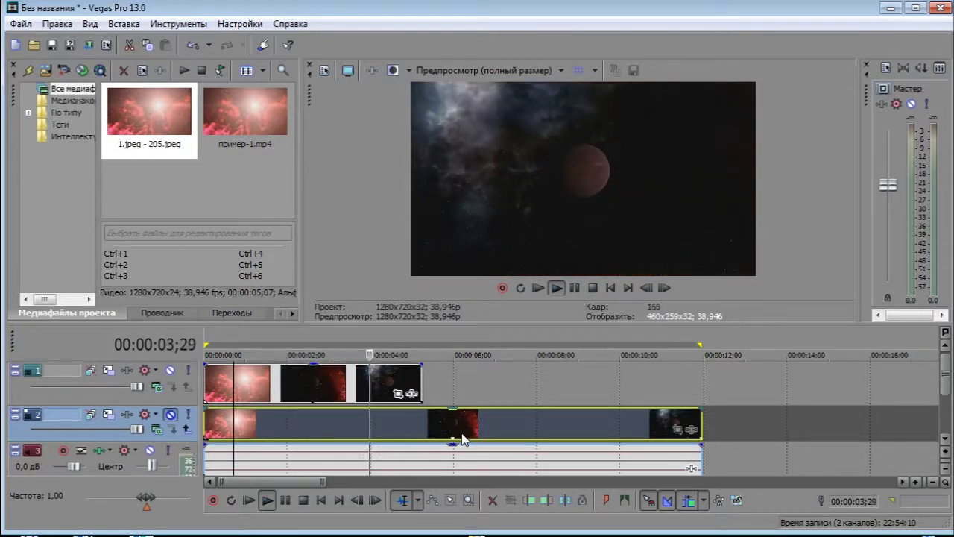
{"action": "key", "text": "space"}
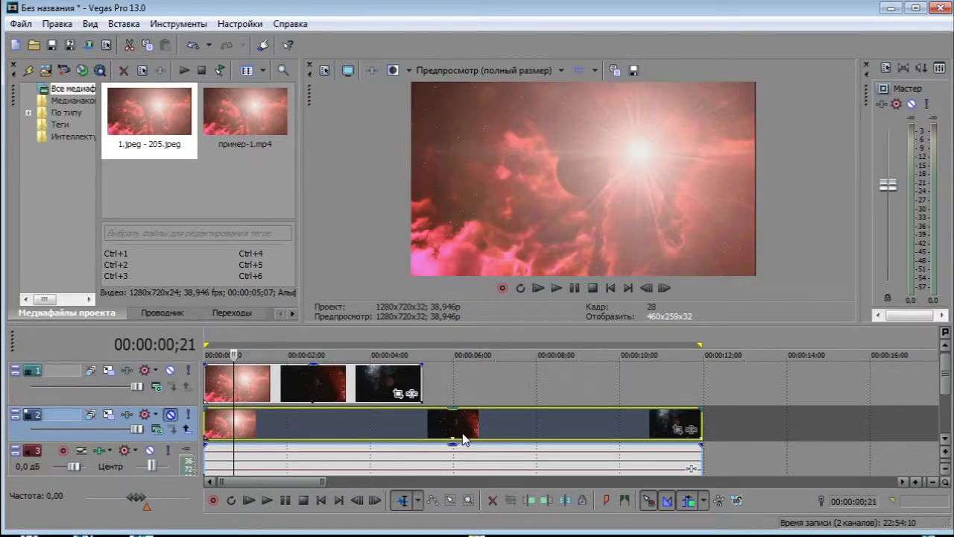
{"action": "left_click", "coordinate": [324, 500]}
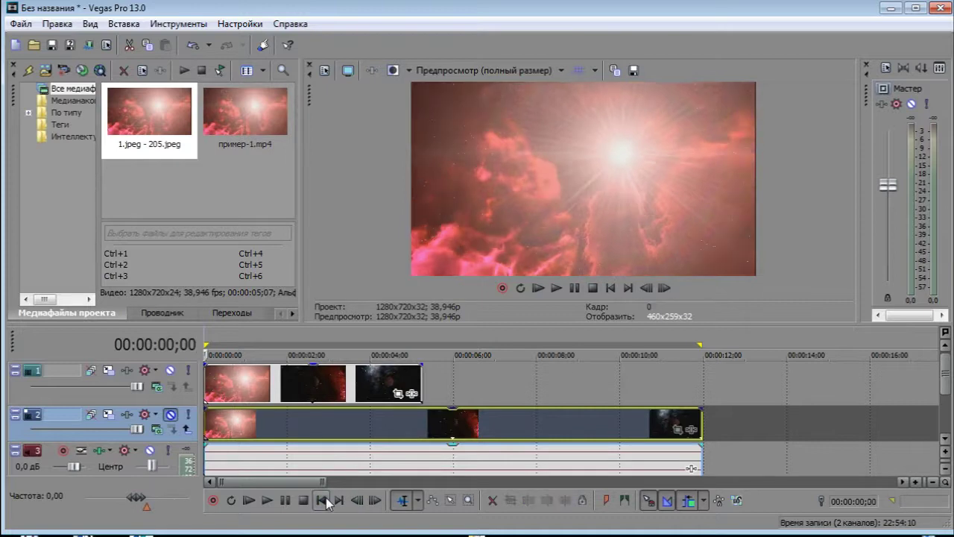
{"action": "key", "text": "space"}
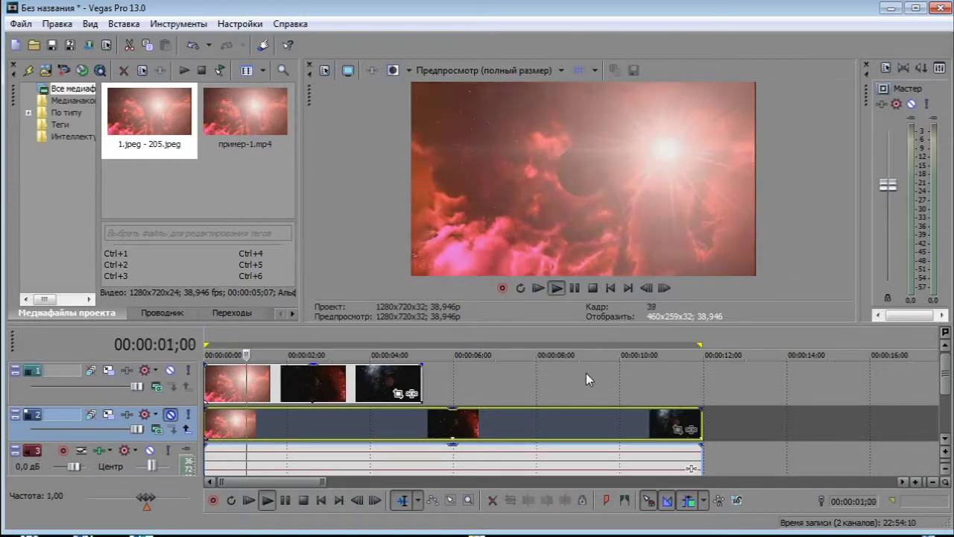
{"action": "key", "text": "space"}
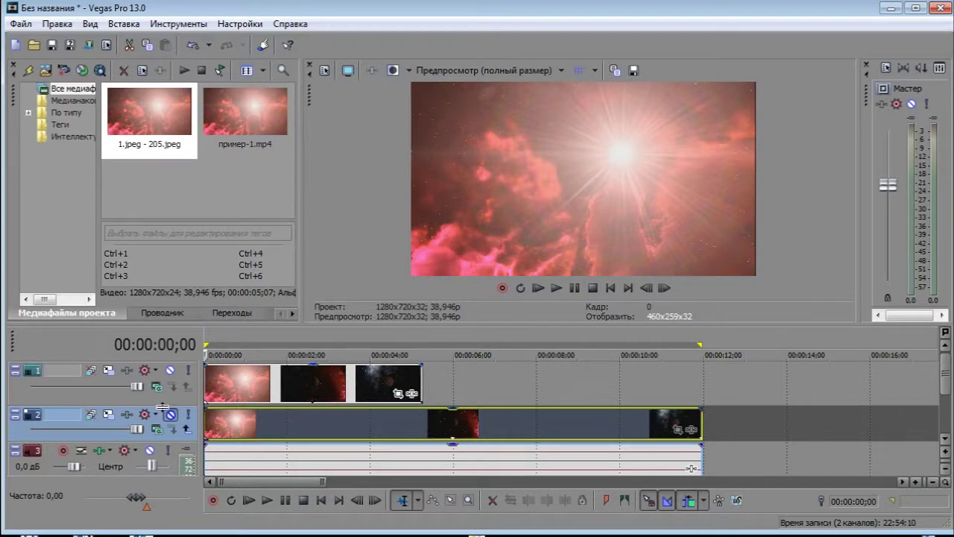
Reduce the sequence track's height, enlarge the preview area, and play the JPEG sequence
{"action": "left_click_drag", "start_coordinate": [162, 406], "coordinate": [163, 393]}
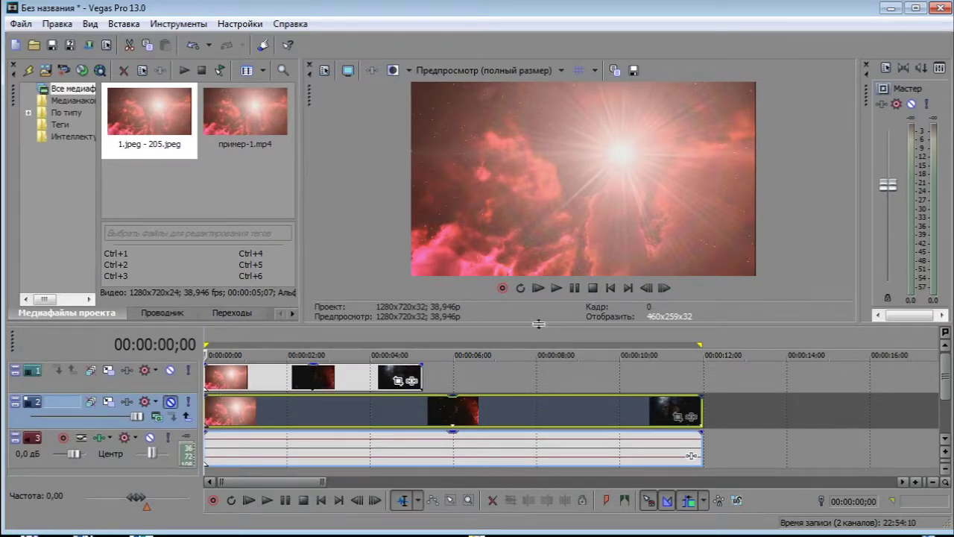
{"action": "left_click_drag", "start_coordinate": [538, 323], "coordinate": [540, 351]}
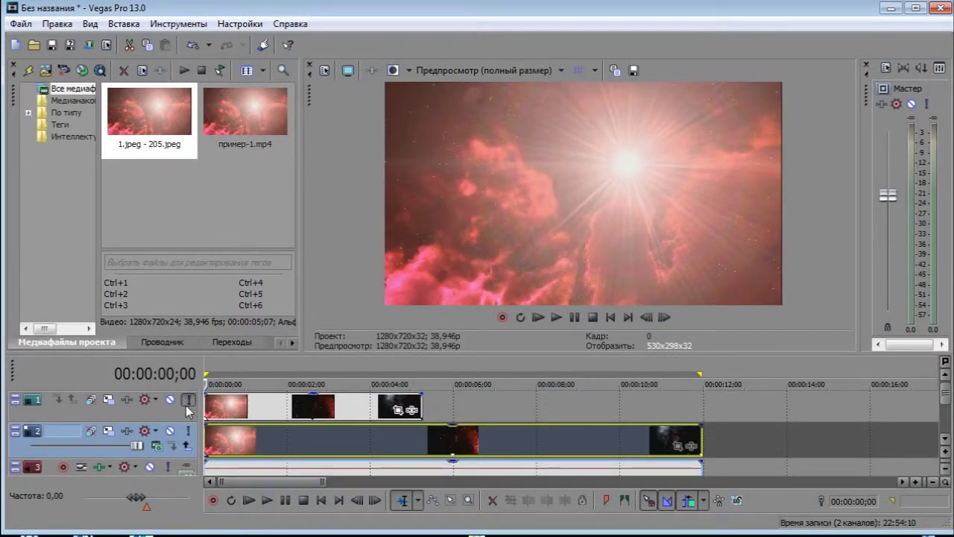
{"action": "key", "text": "space"}
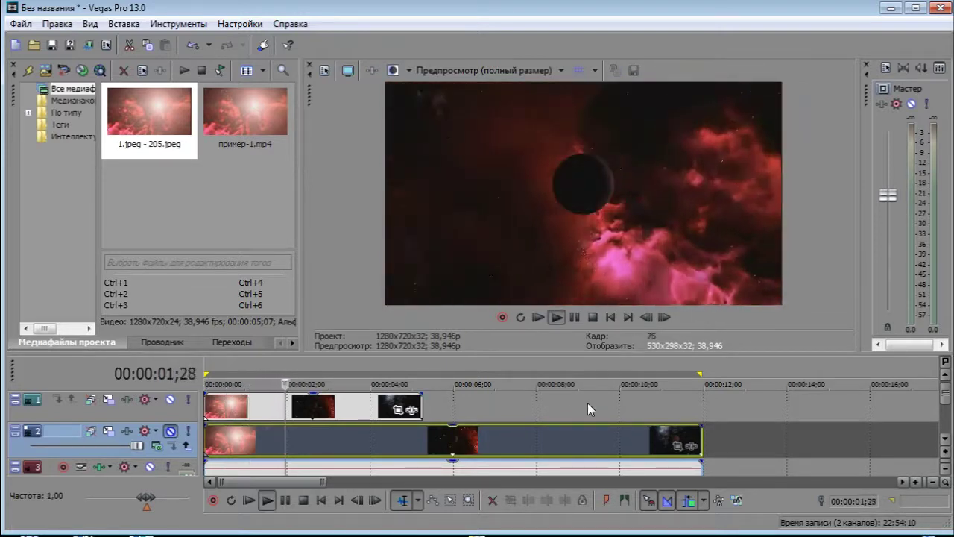
{"action": "key", "text": "space"}
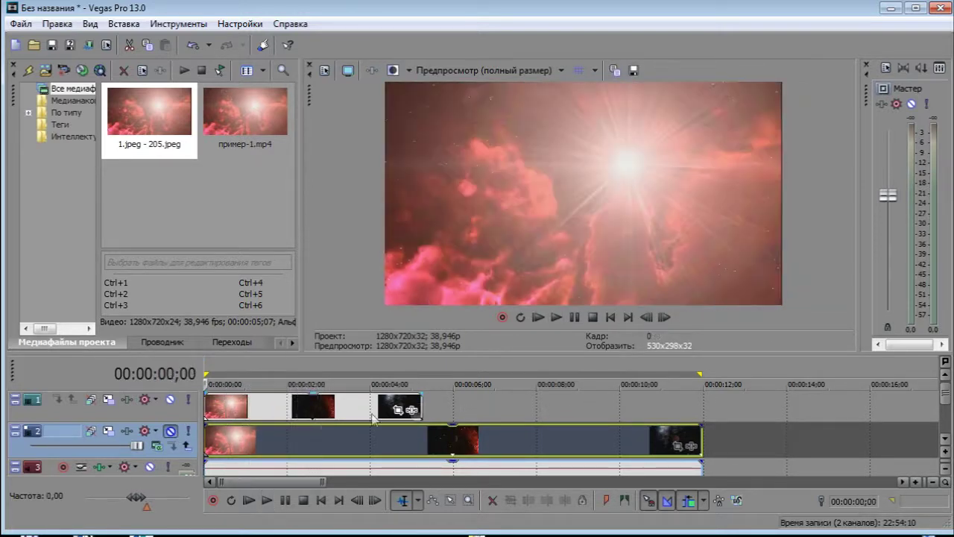
Unmute the original video track, mute the sequence track, and play the original in the enlarged preview
{"action": "left_click", "coordinate": [170, 430]}
{"action": "left_click", "coordinate": [170, 399]}
{"action": "key", "text": "space"}
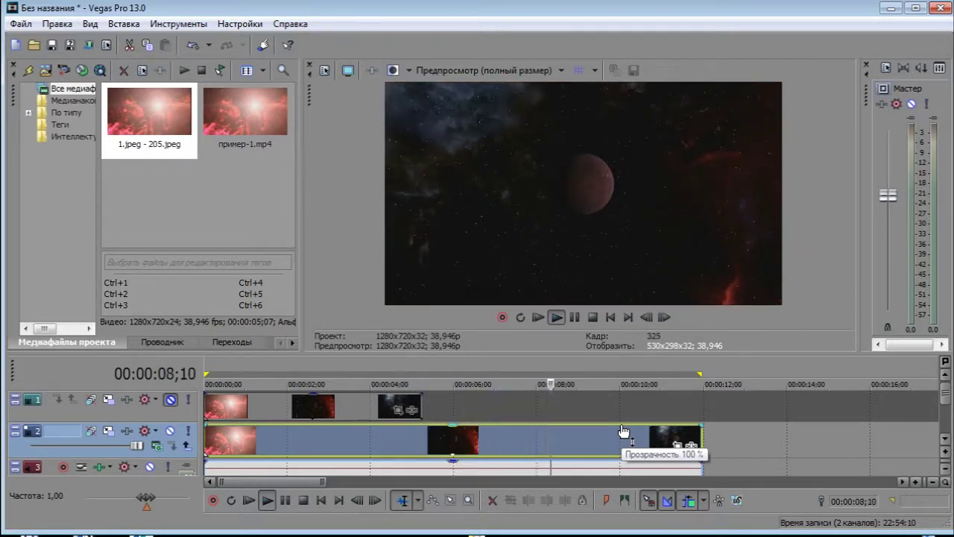
{"action": "key", "text": "space"}
Mute the original video track again, unmute the sequence track, and play the sequence for comparison
{"action": "left_click", "coordinate": [170, 431]}
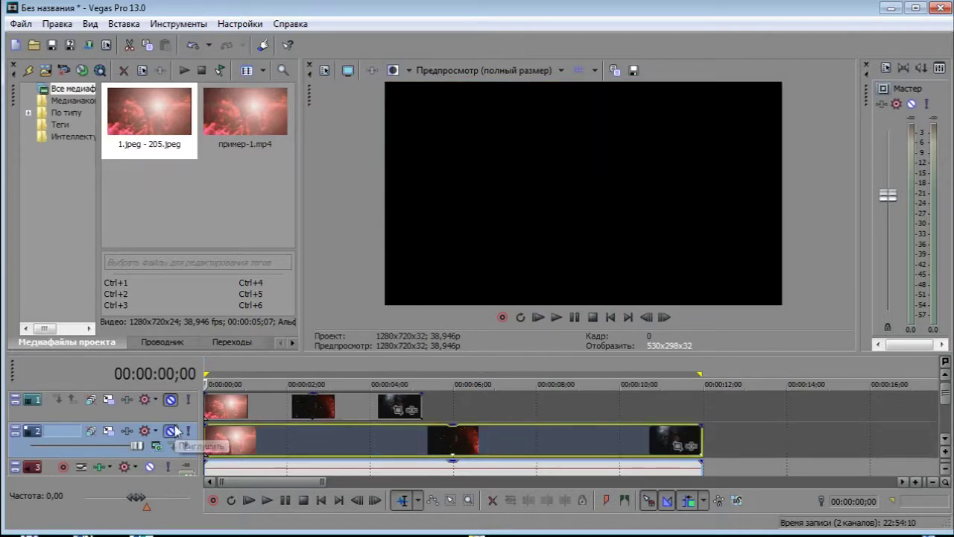
{"action": "left_click", "coordinate": [171, 400]}
{"action": "key", "text": "space"}
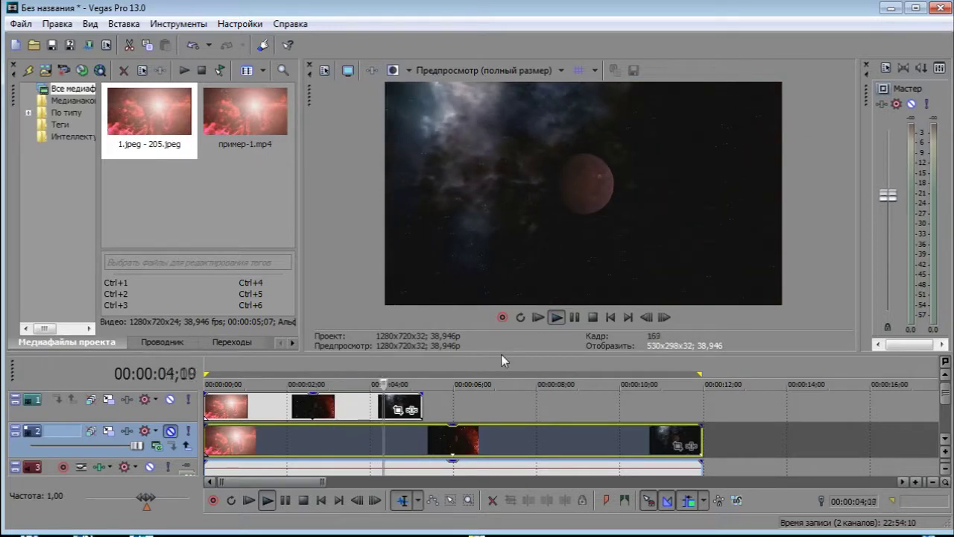
{"action": "key", "text": "space"}
Enlarge the preview area further and play the JPEG sequence twice from the start
{"action": "left_click_drag", "start_coordinate": [495, 355], "coordinate": [492, 384]}
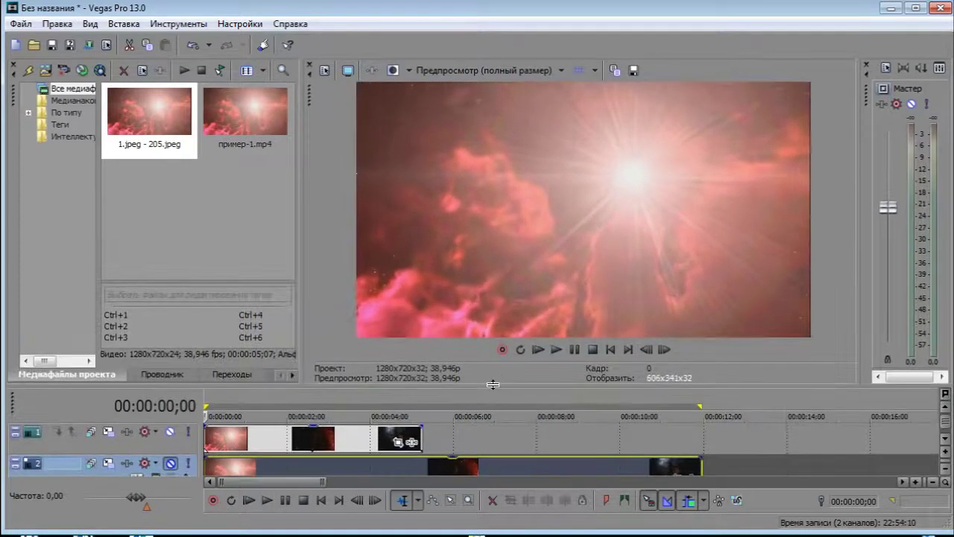
{"action": "key", "text": "space"}
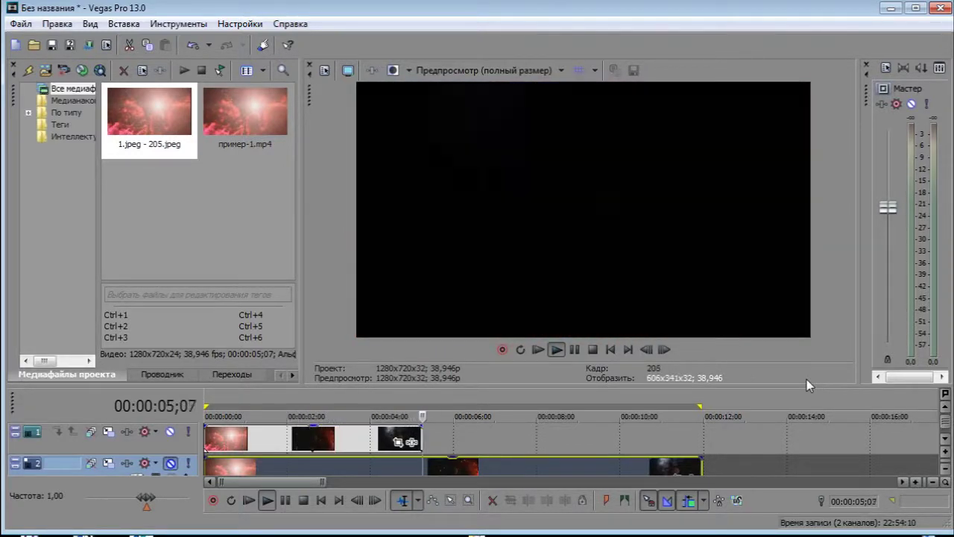
{"action": "key", "text": "space"}
{"action": "key", "text": "space"}
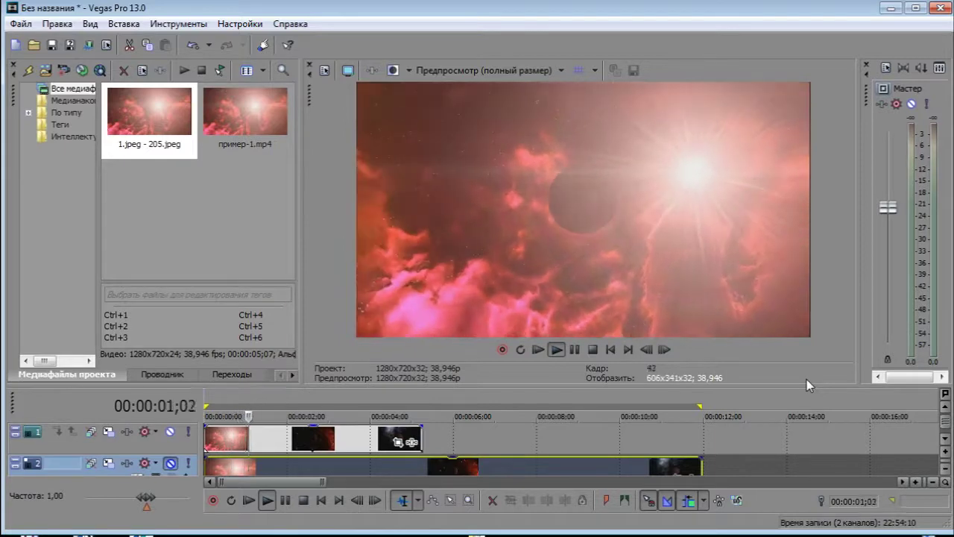
{"action": "key", "text": "space"}
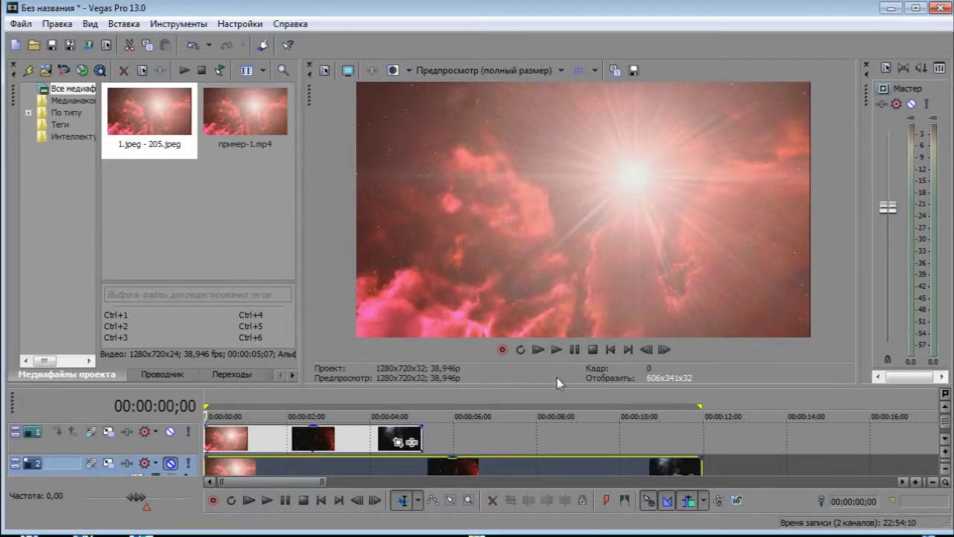
Enlarge the timeline area, select the JPEG sequence clip, and place the playhead at its end
{"action": "left_click_drag", "start_coordinate": [554, 384], "coordinate": [554, 308]}
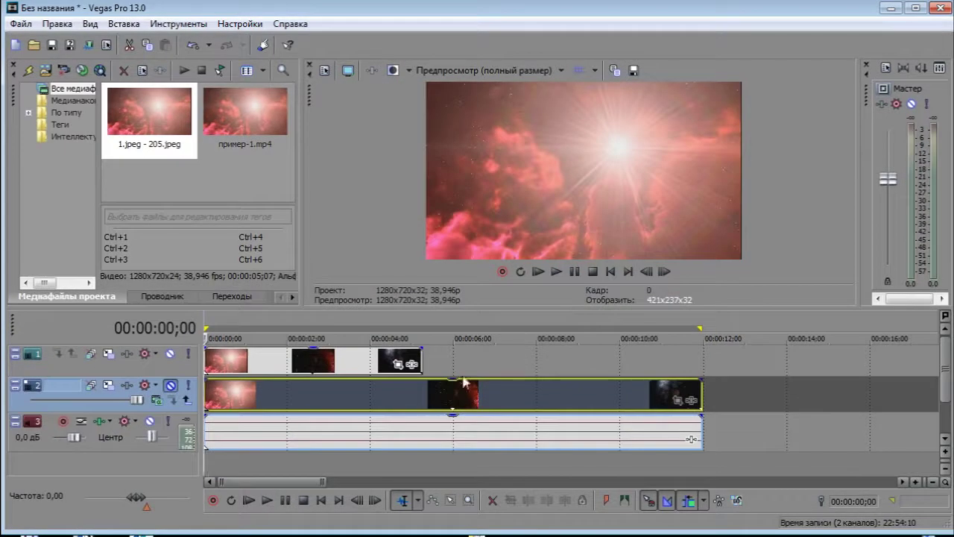
{"action": "left_click", "coordinate": [421, 356]}
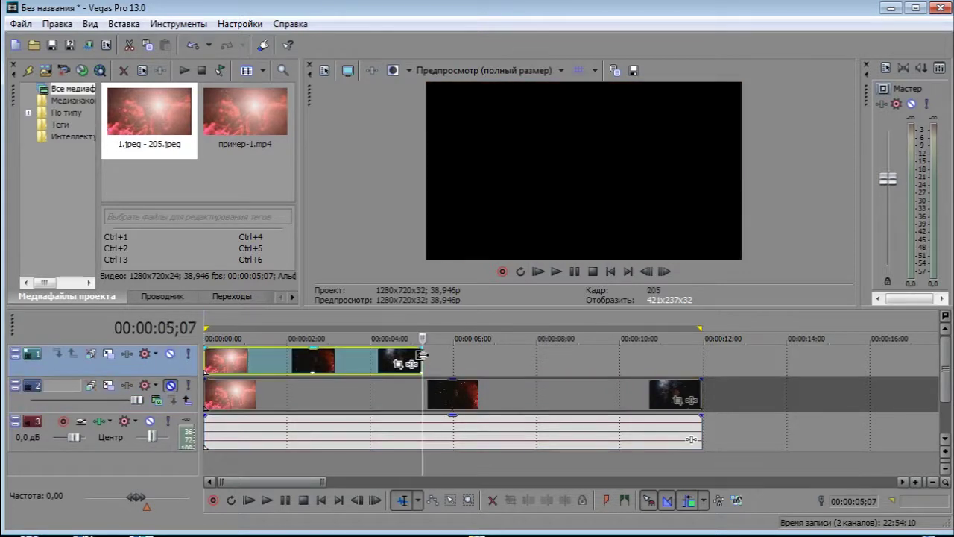